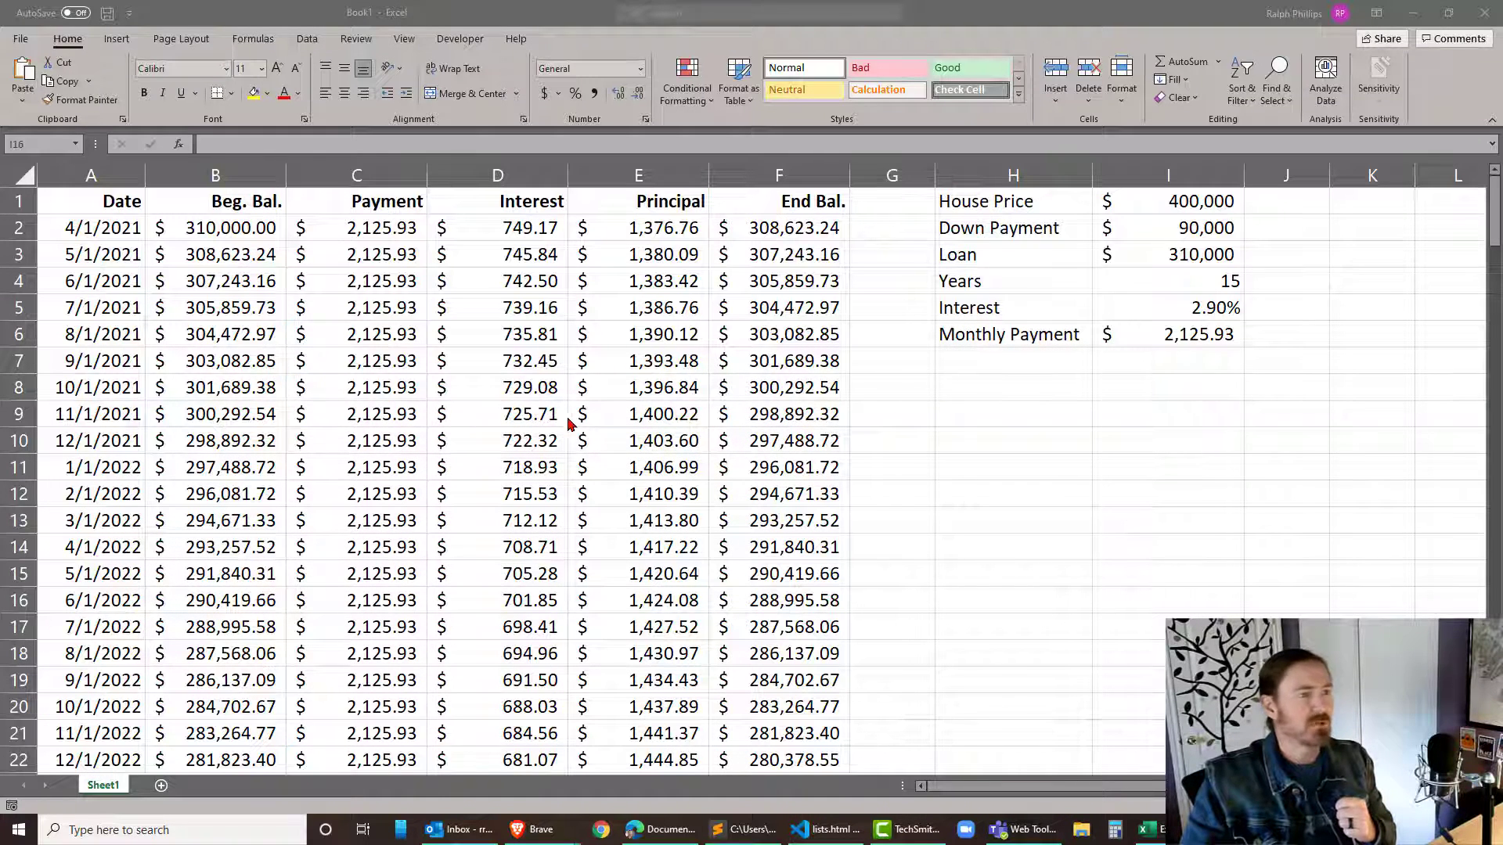
# Review the schedule's dates, checking how A3 and A4 are calculated from the start date in A2.
pyautogui.scroll(-20, 255, 375)
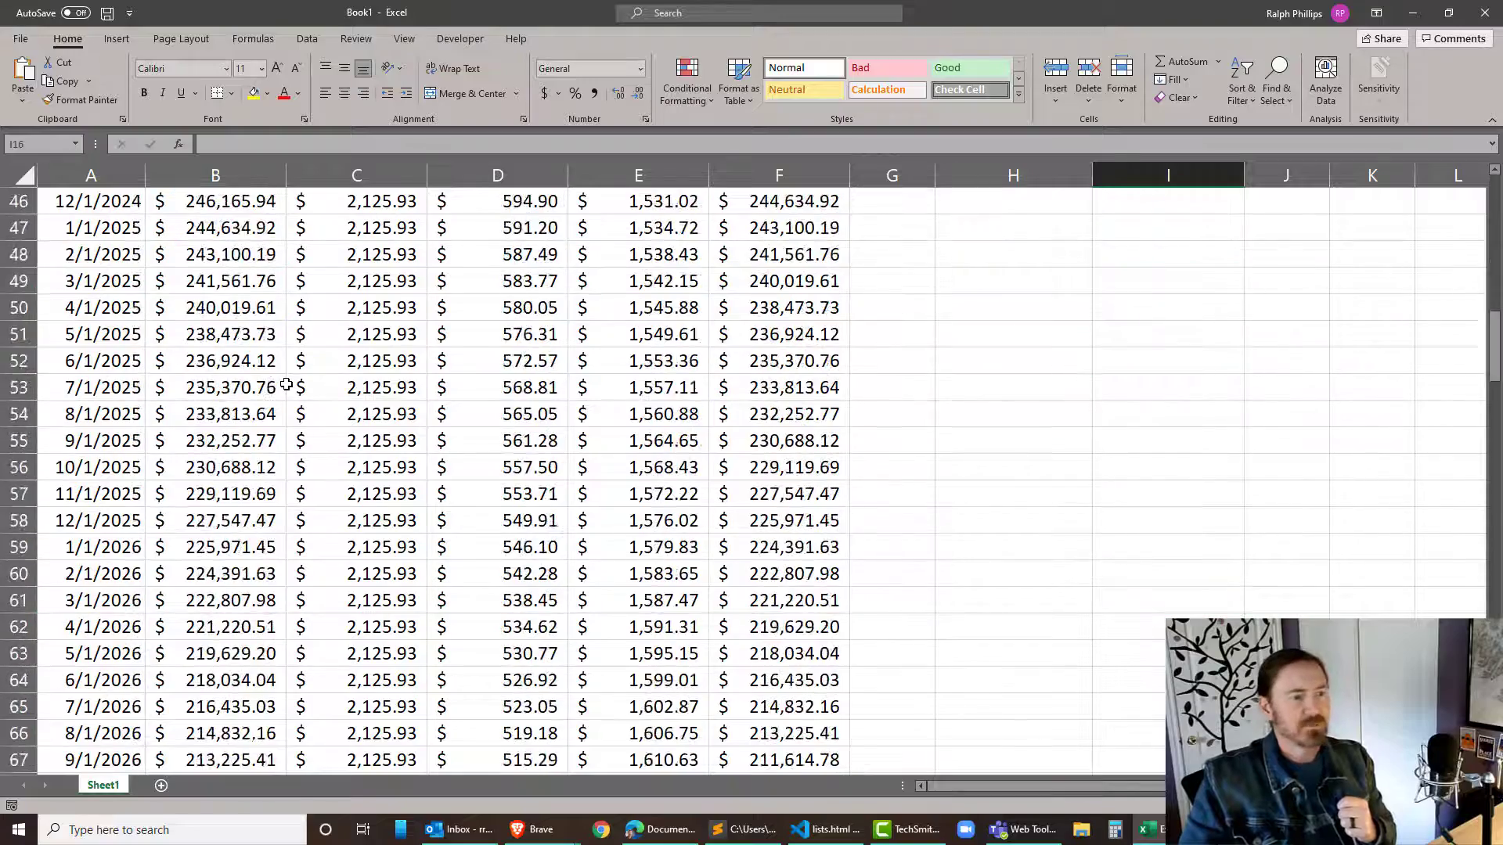
pyautogui.scroll(-18, 286, 384)
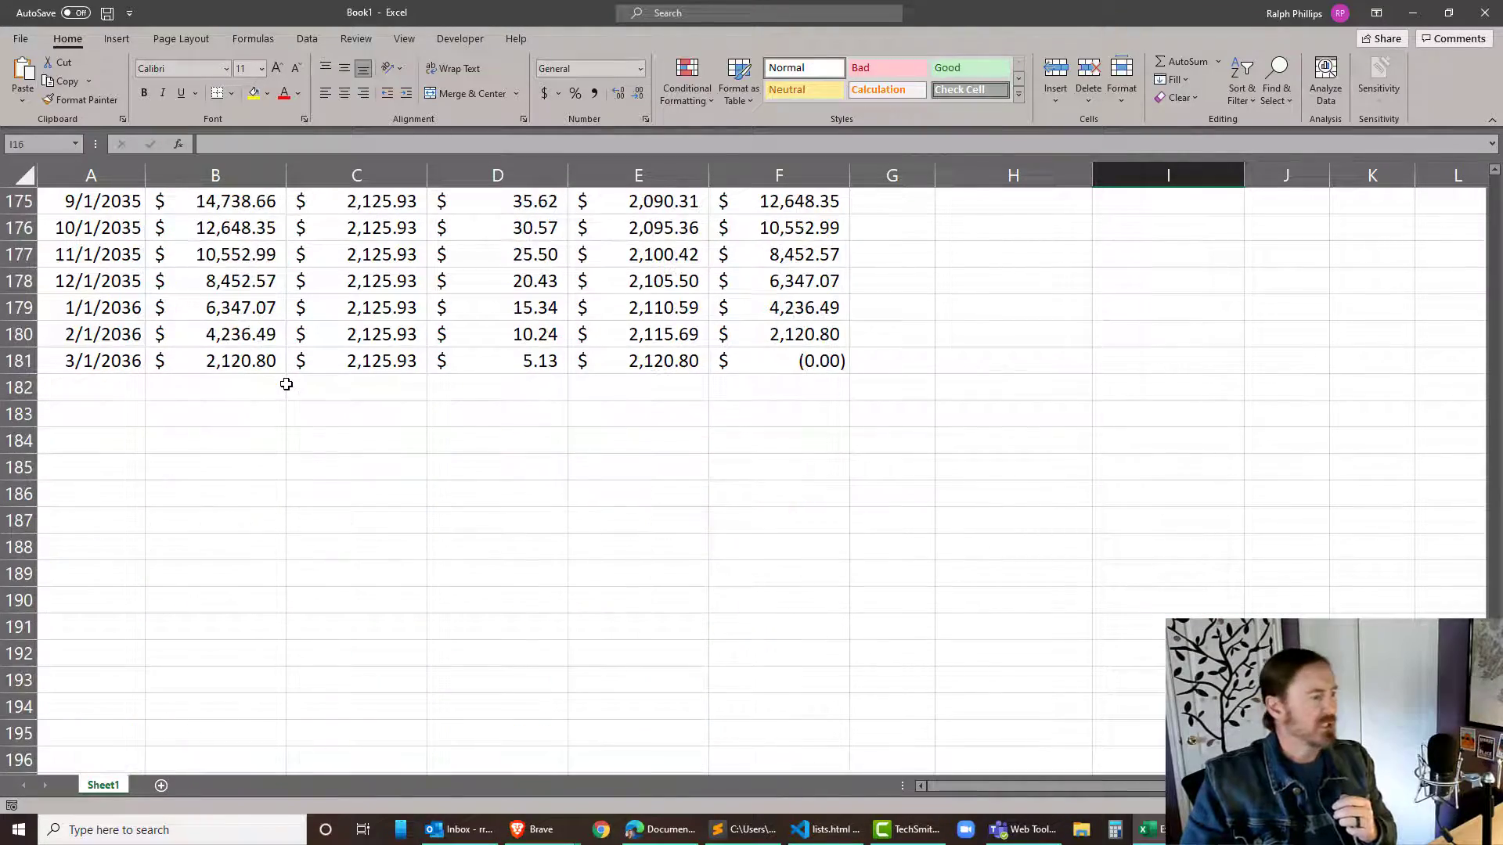
pyautogui.scroll(20, 467, 525)
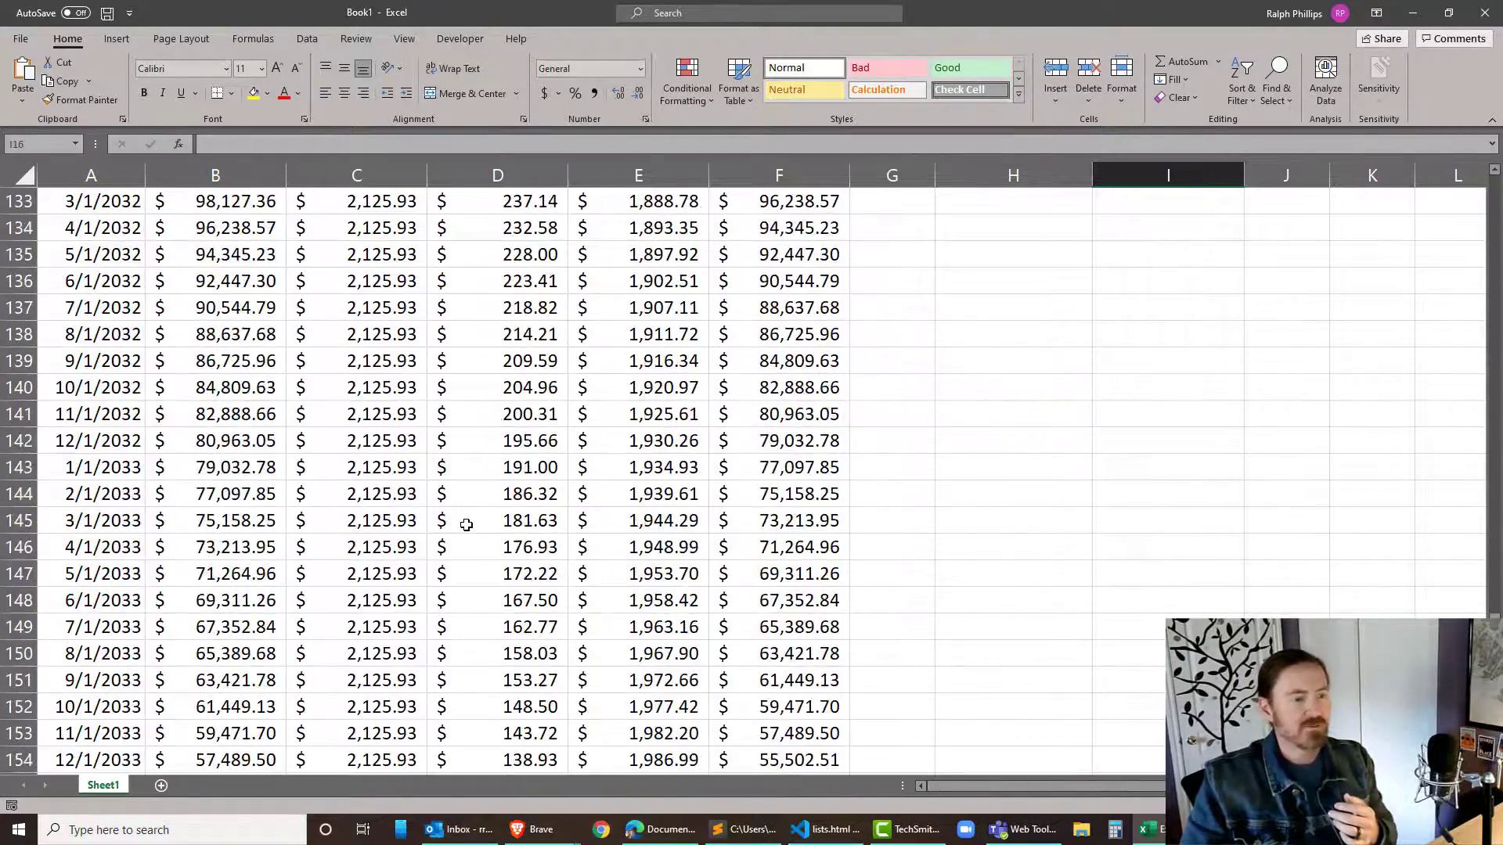
pyautogui.scroll(20, 467, 524)
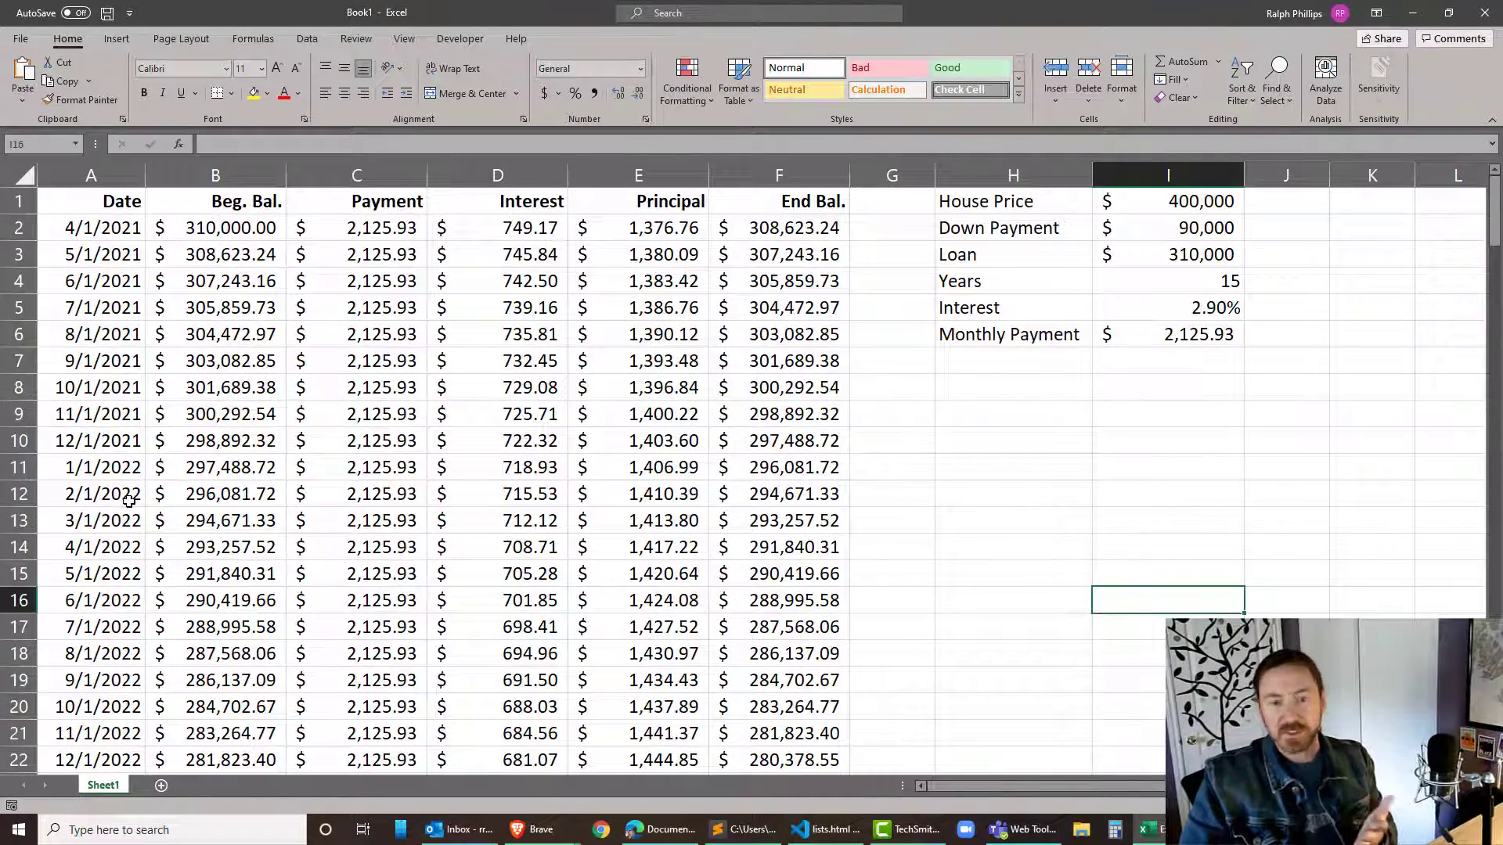
pyautogui.click(98, 226)
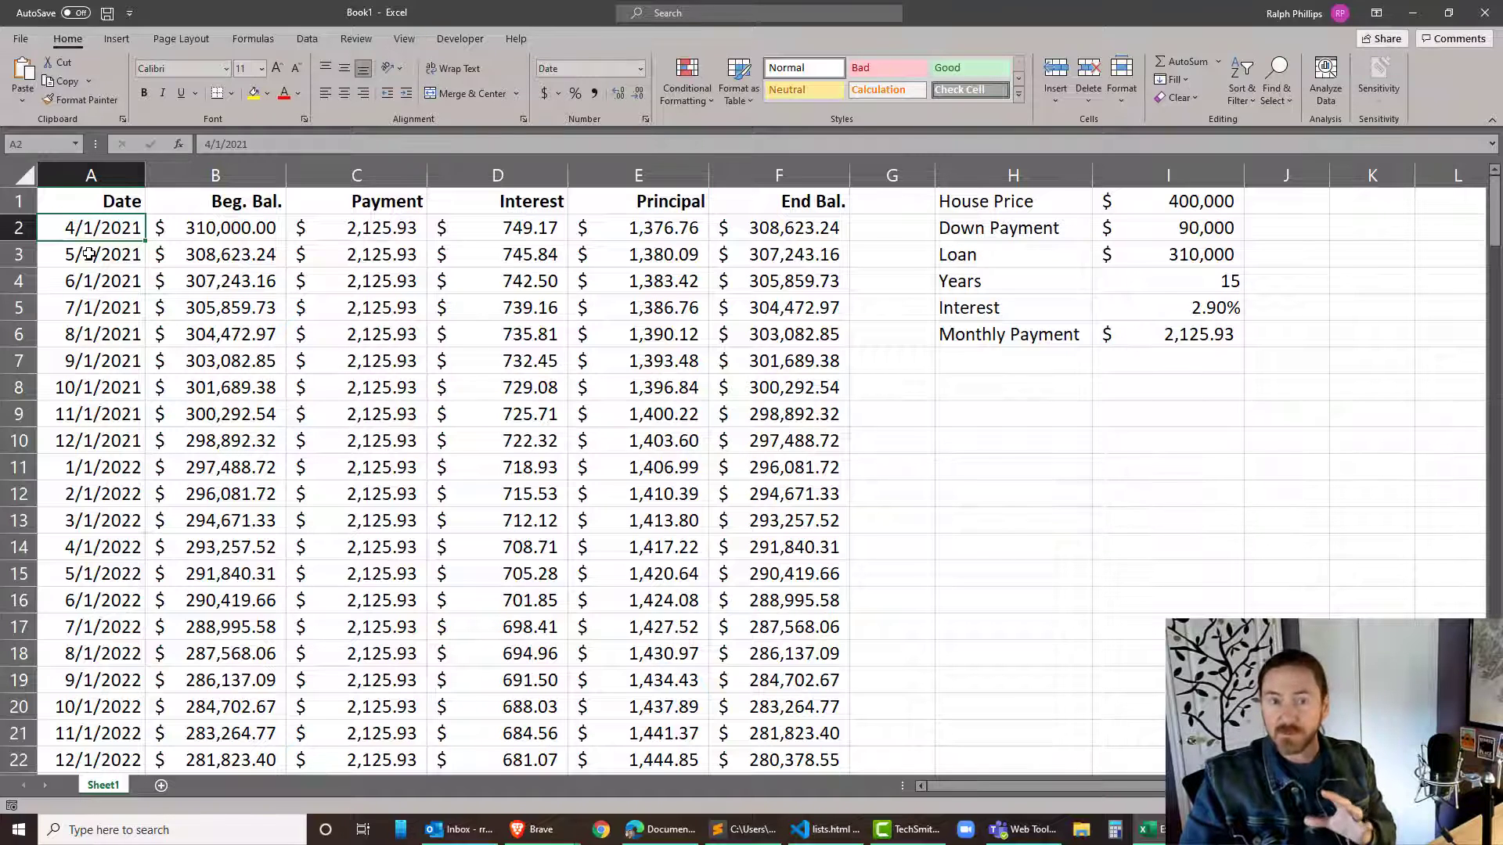
pyautogui.moveTo(89, 253); pyautogui.dragTo(761, 251)
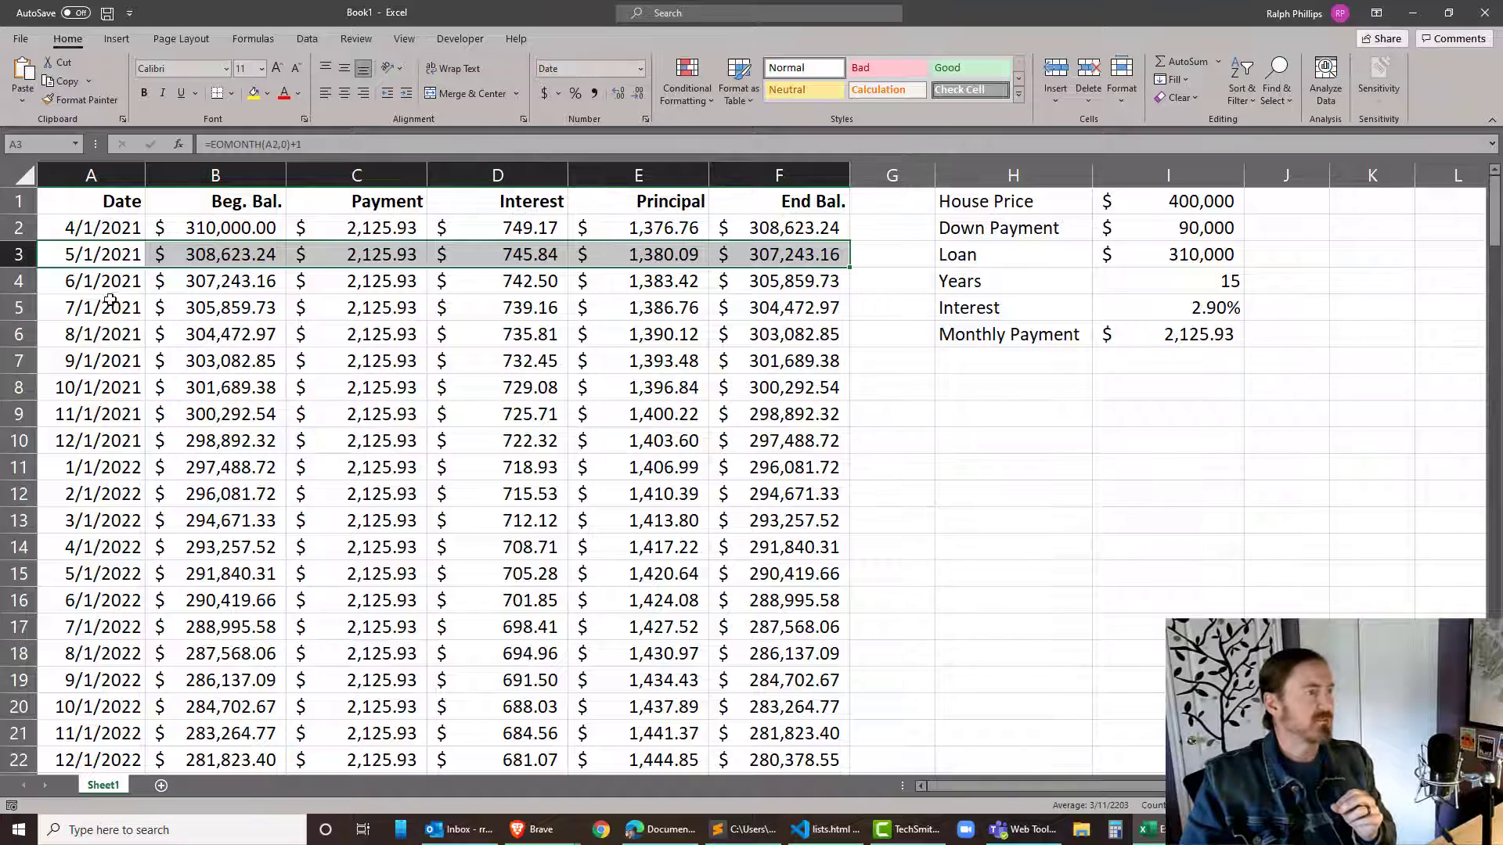
pyautogui.click(94, 278)
pyautogui.click(94, 262)
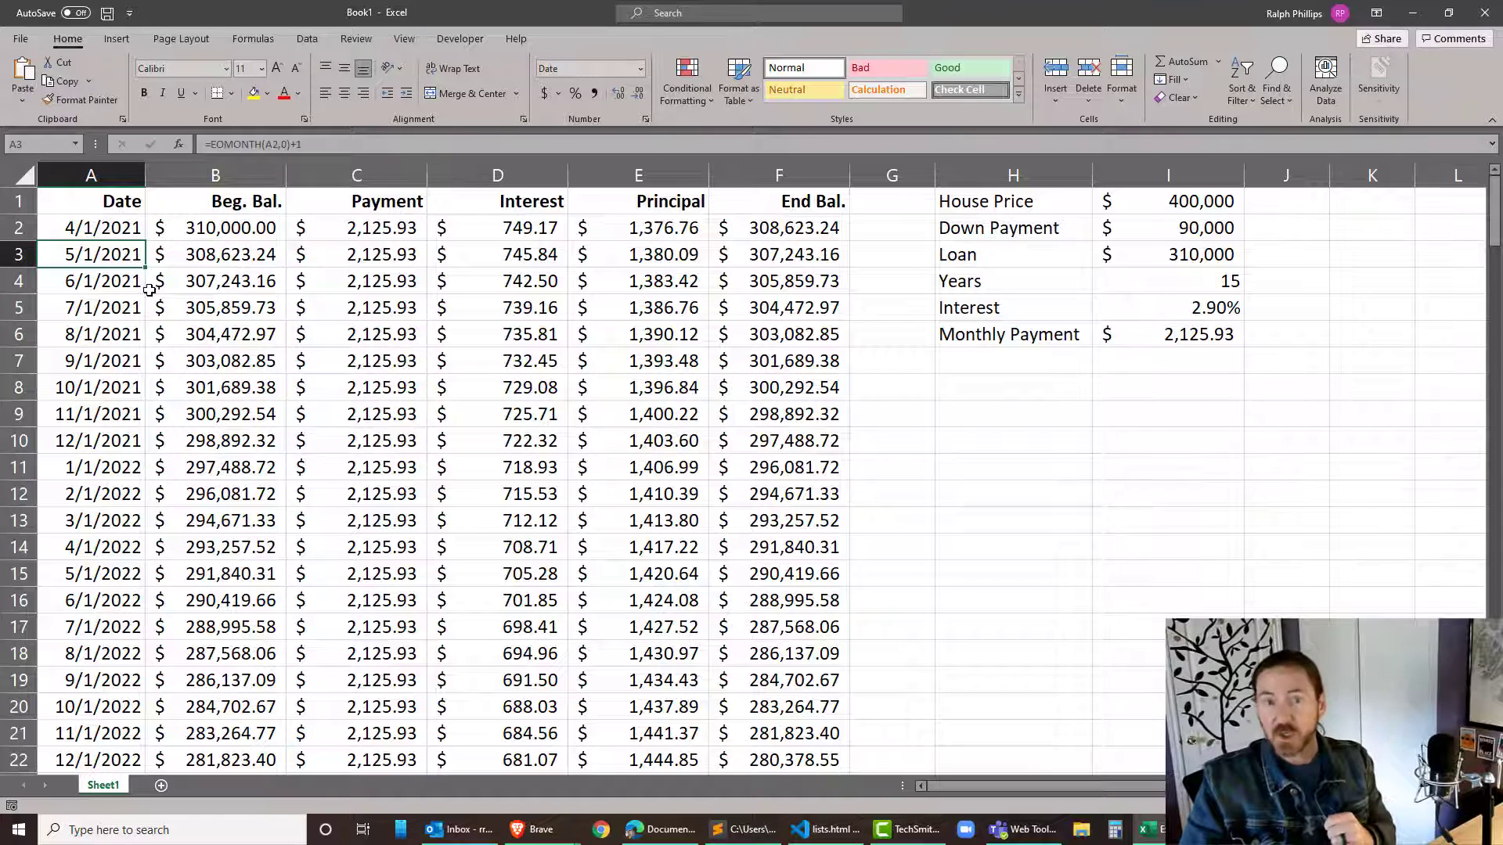
pyautogui.click(106, 280)
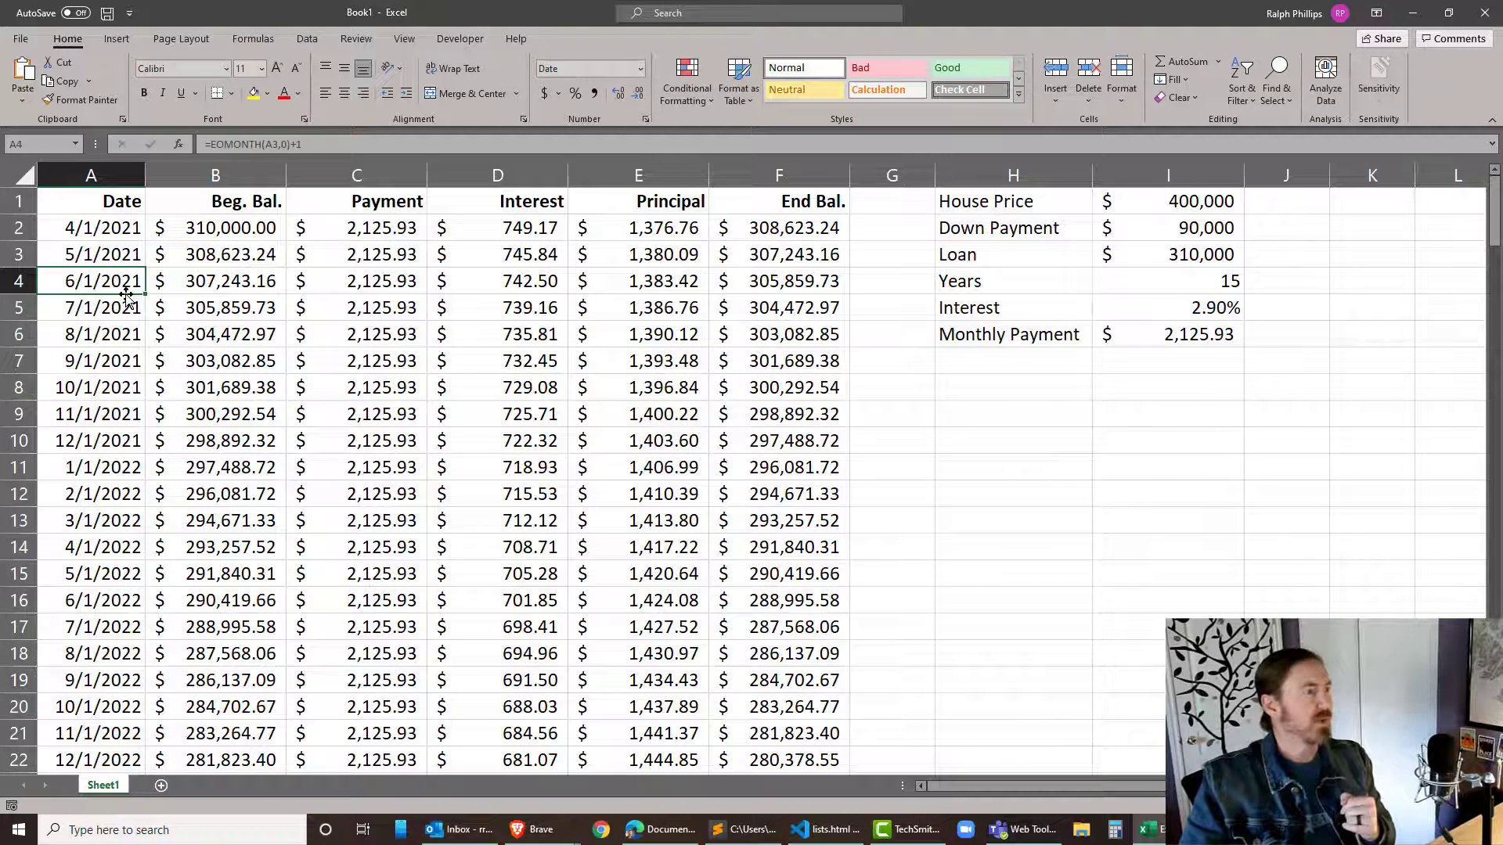
# Select the whole amortization table A2:F181, then scroll back to the top.
pyautogui.moveTo(110, 228); pyautogui.dragTo(797, 707)
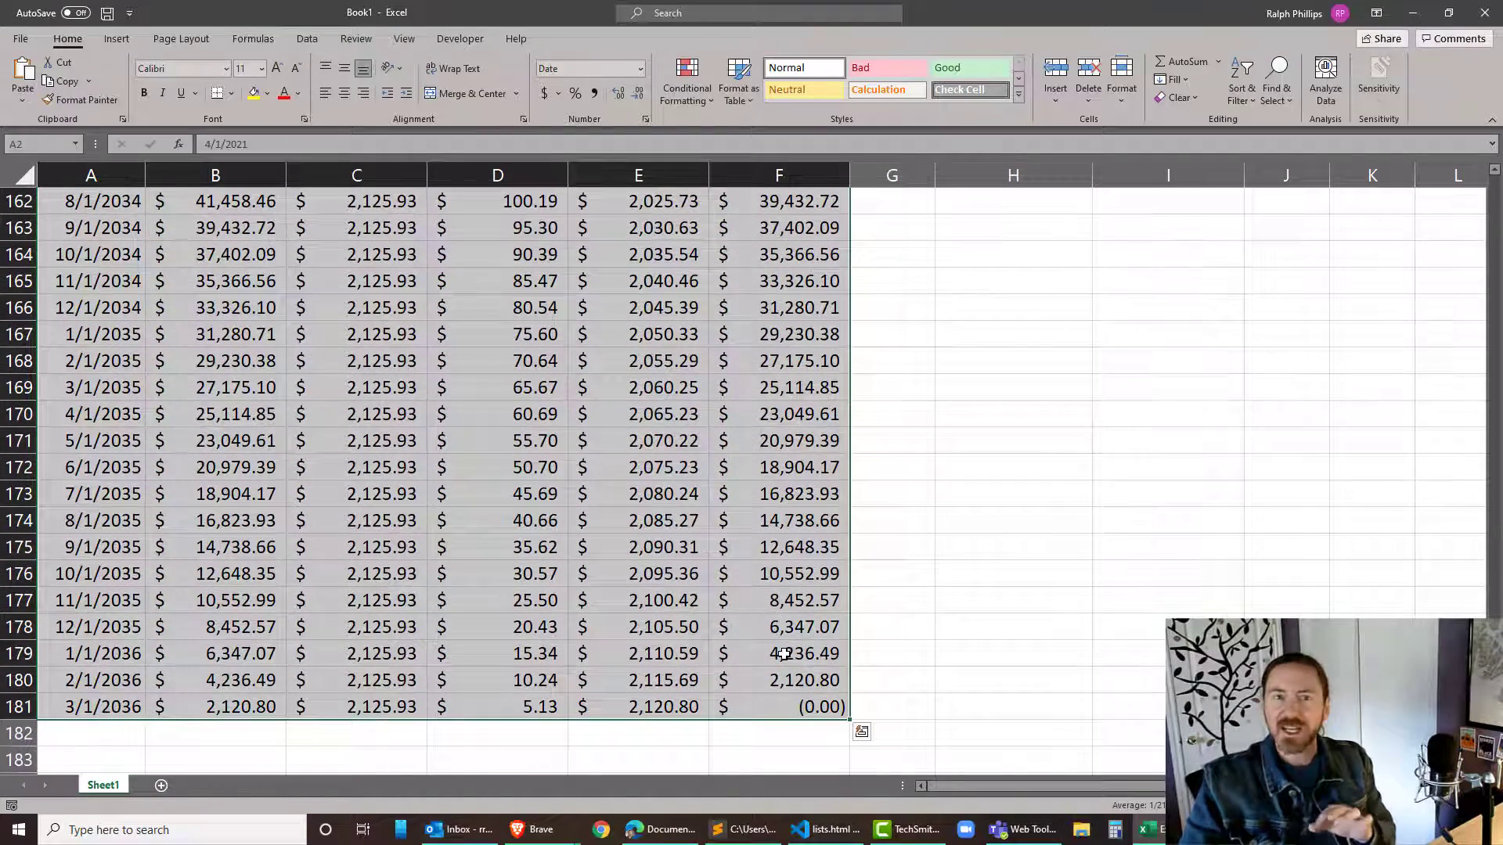
pyautogui.scroll(20, 784, 653)
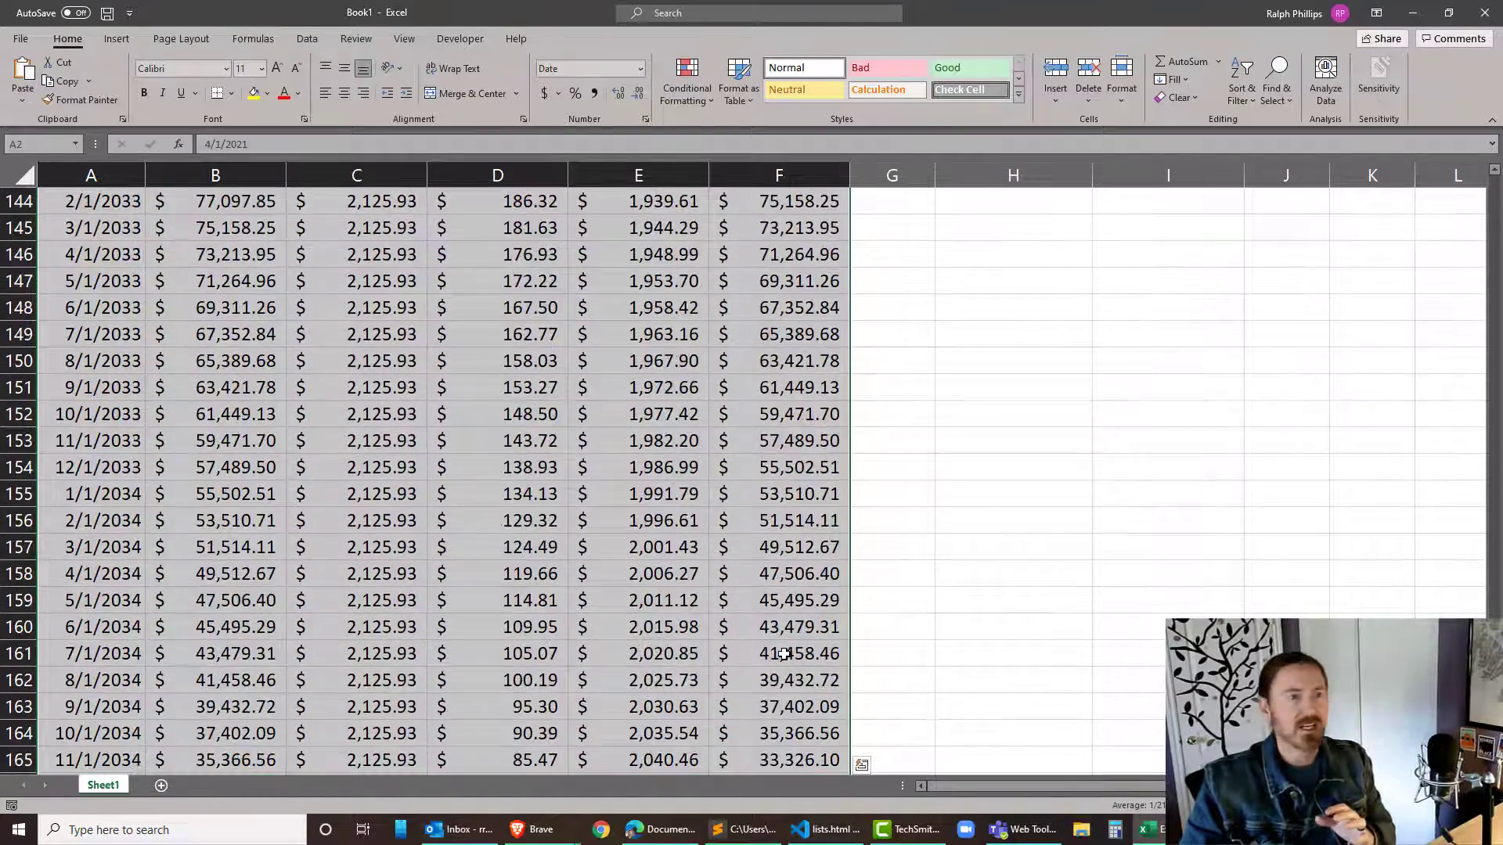
pyautogui.scroll(3, 784, 653)
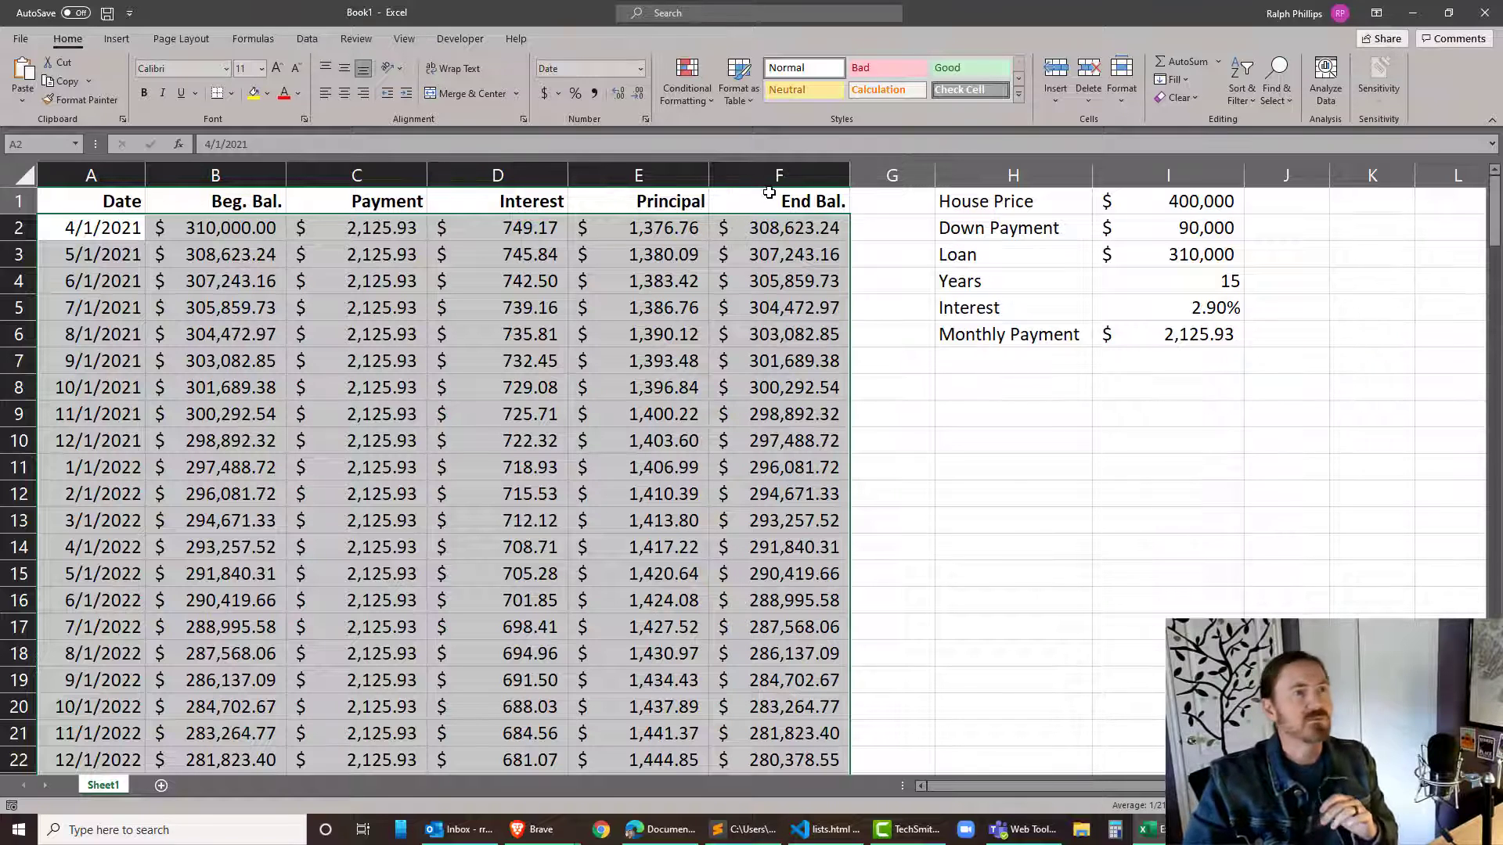
# Create a new conditional formatting rule of type 'Use a formula to determine which cells to format'.
pyautogui.click(700, 108)
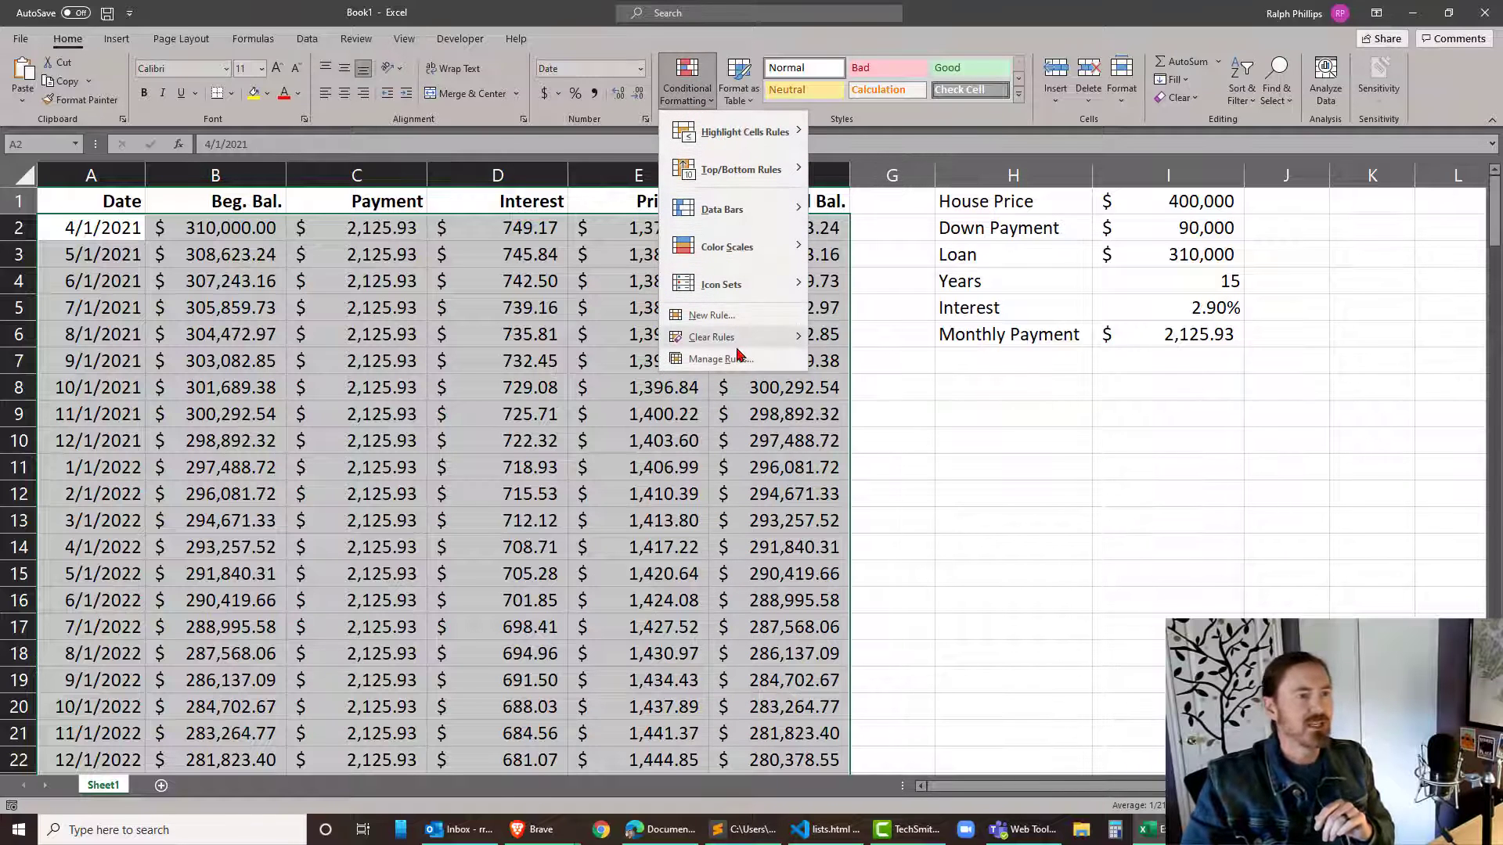
pyautogui.click(725, 315)
pyautogui.moveTo(827, 161); pyautogui.dragTo(638, 106)
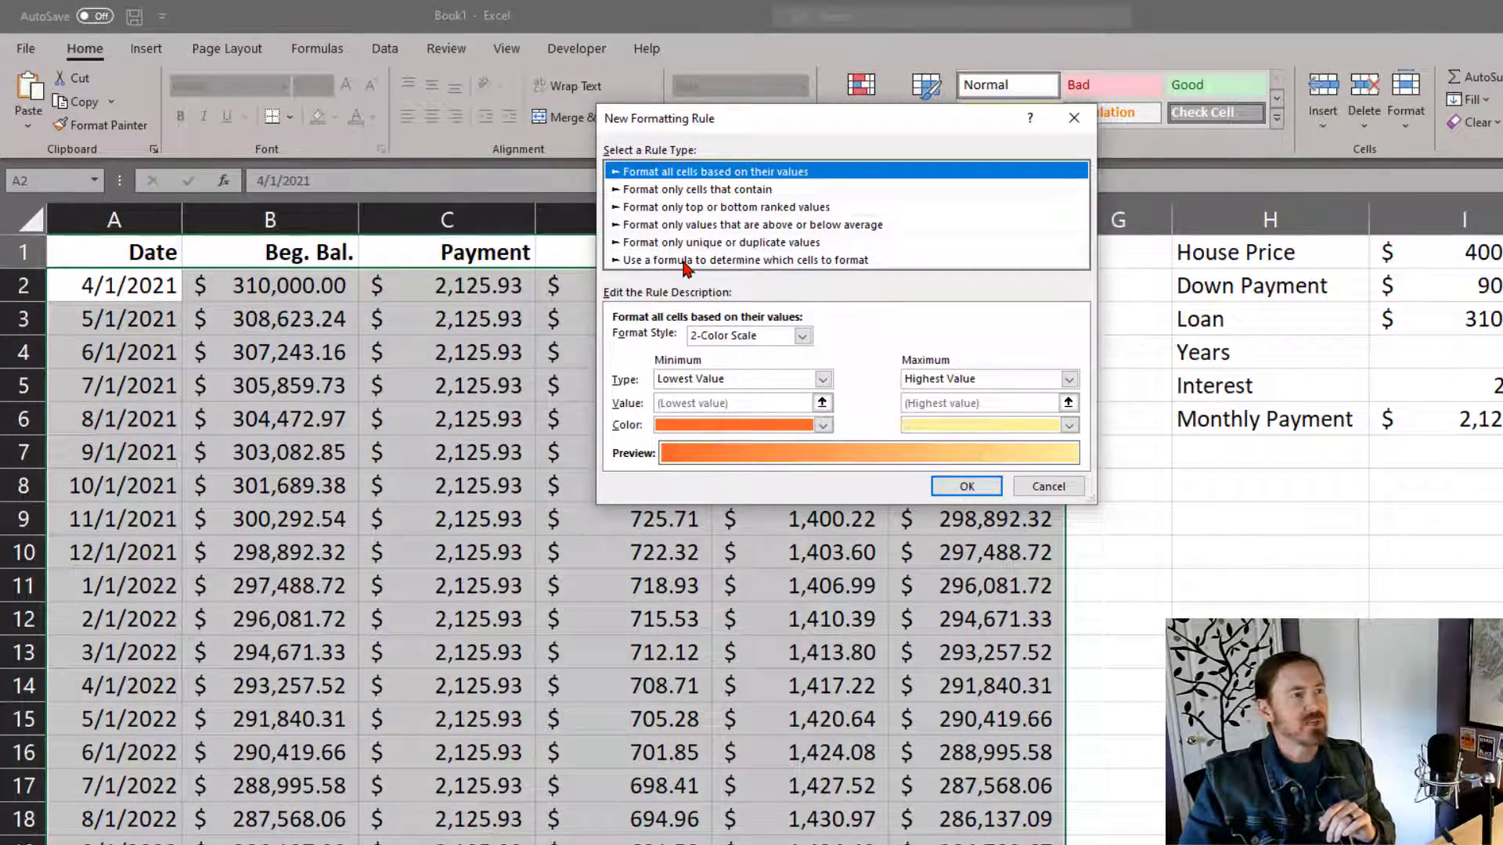
pyautogui.click(686, 262)
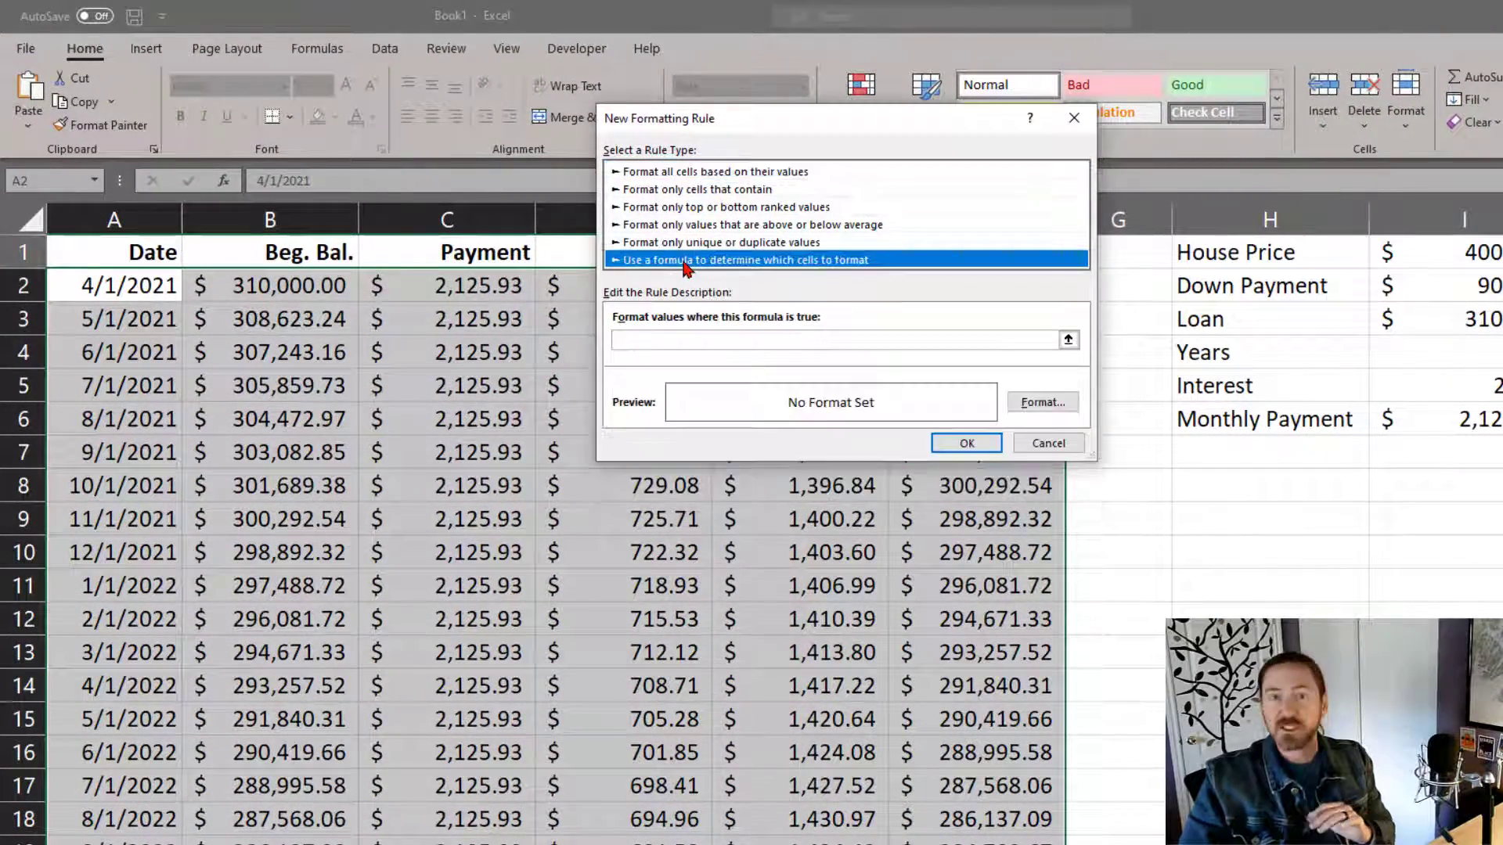
pyautogui.click(653, 340)
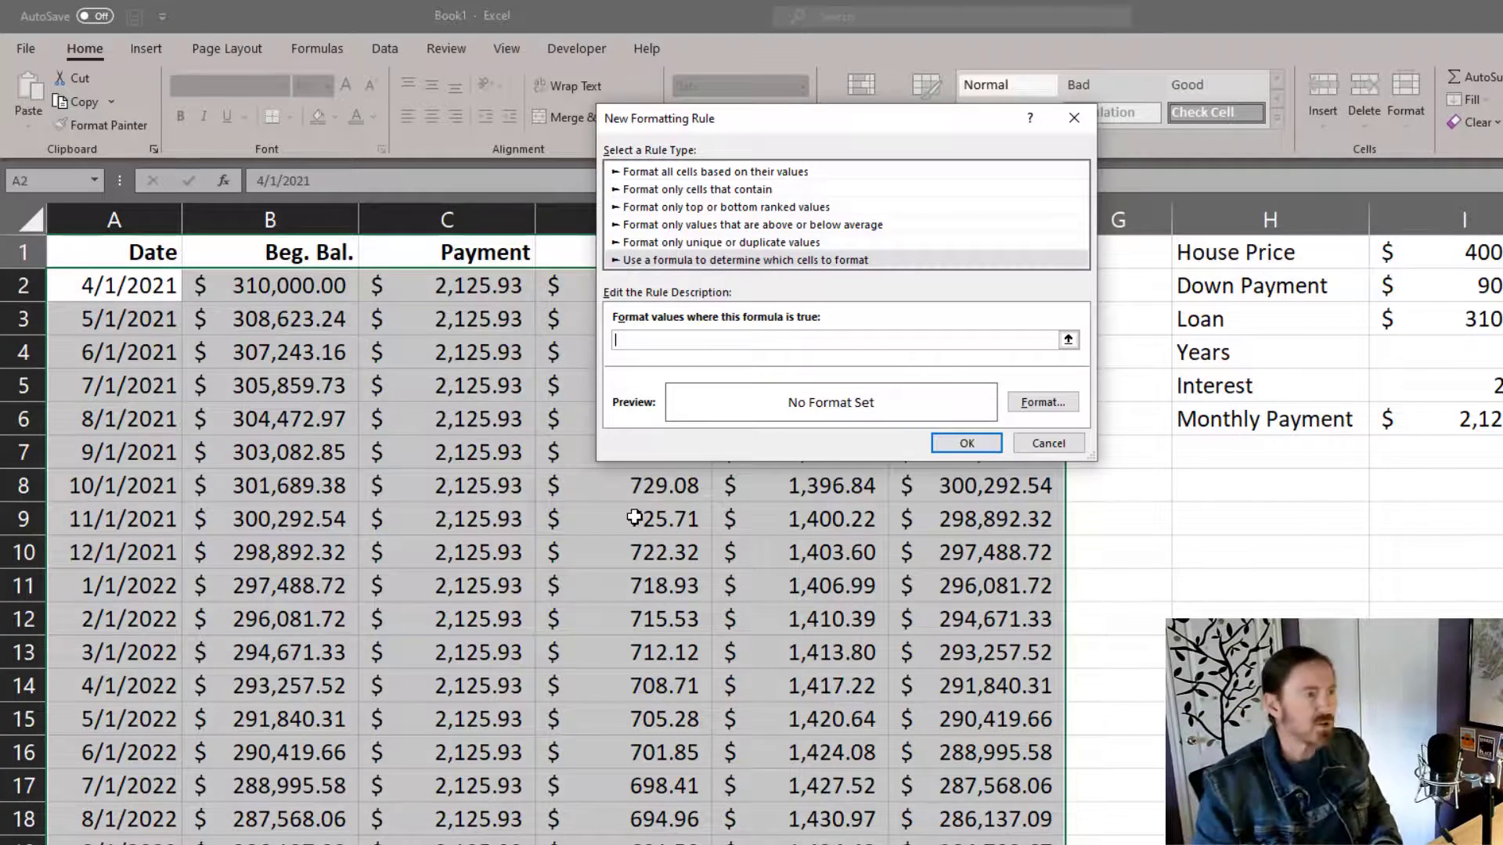
# Enter =$A2 in the rule's formula box, with the reference locked to column A.
pyautogui.write('=')
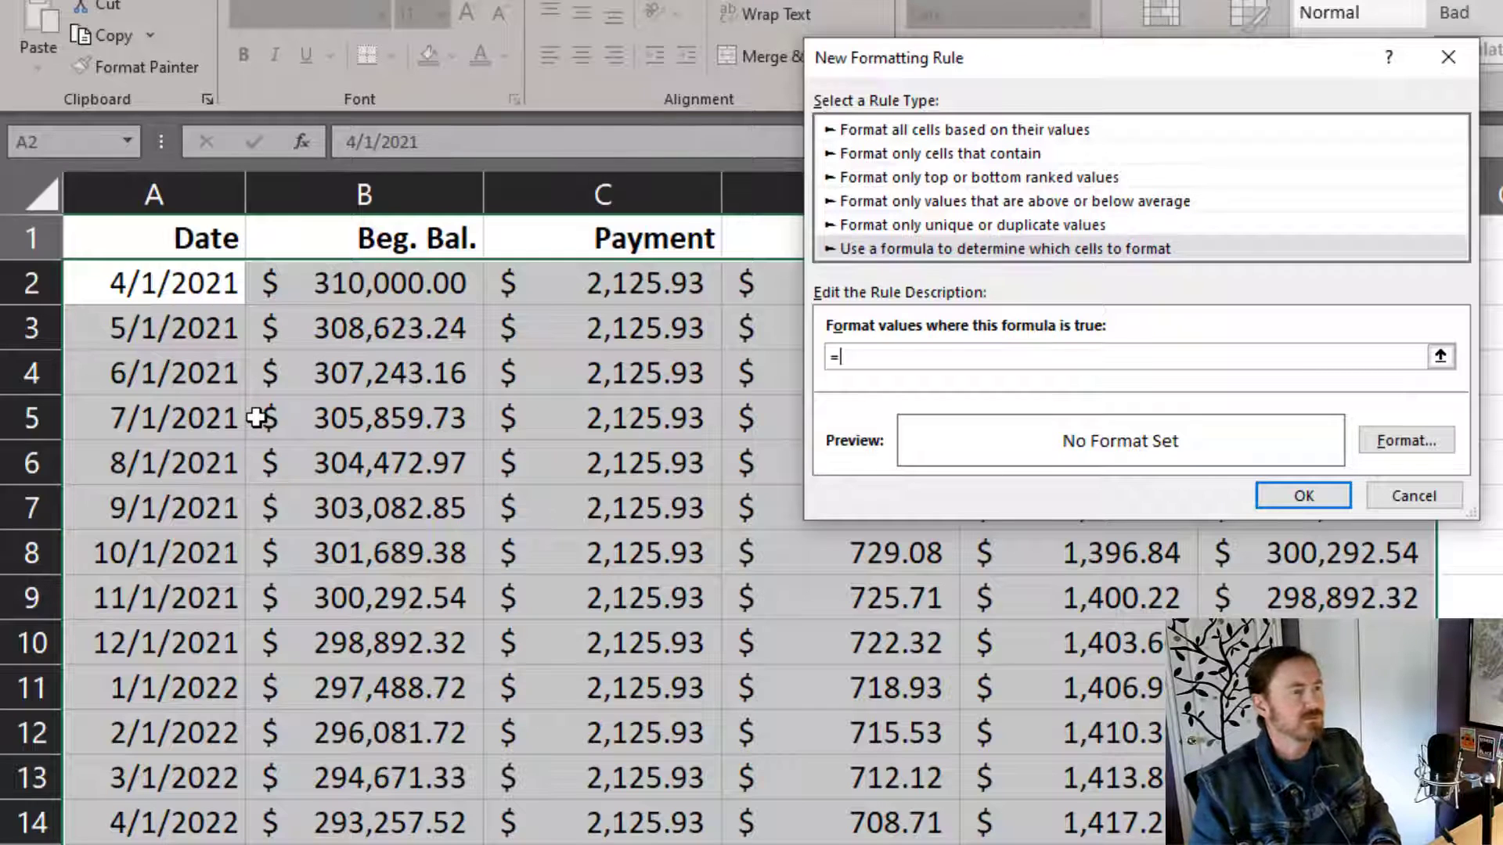
pyautogui.write('A2')
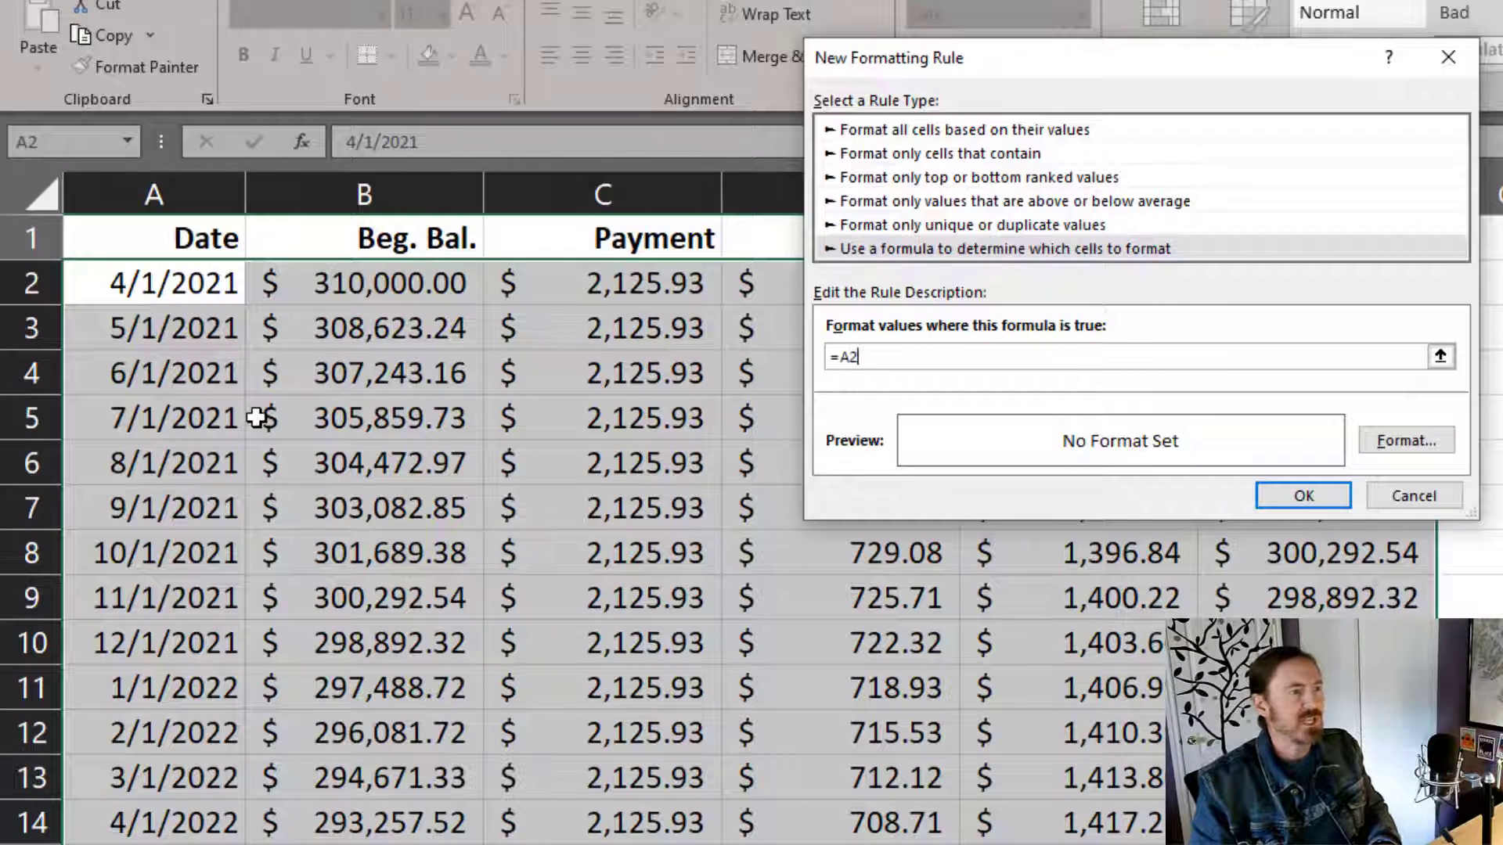
pyautogui.press('F4')
pyautogui.press('F4')
pyautogui.press('F4')
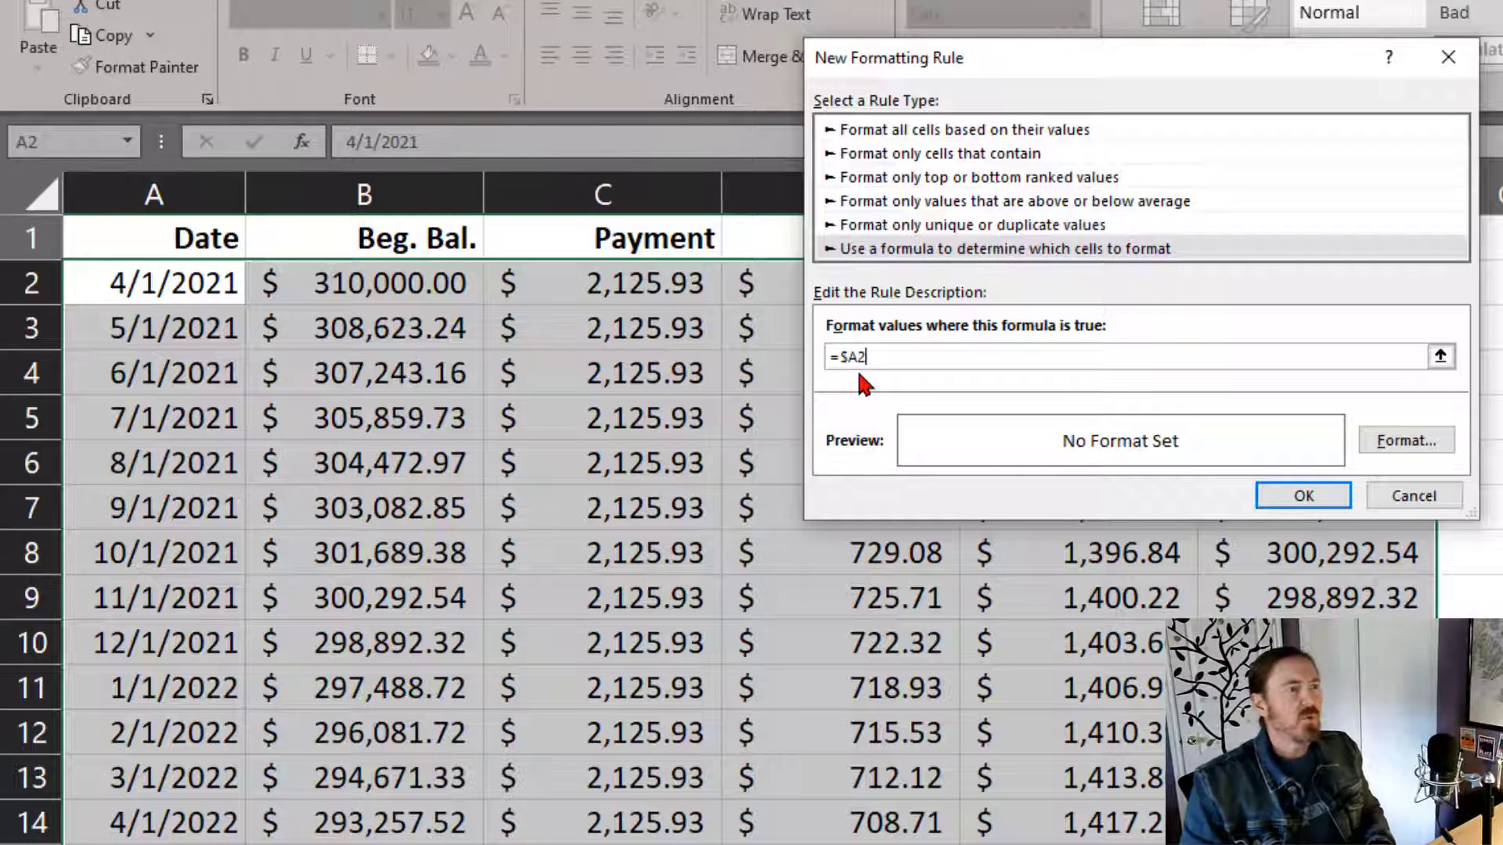
# Build the formula =month($A2)=month(today())+1, correcting the 'mont' typo along the way.
pyautogui.write('mont(')
pyautogui.click(1021, 354)
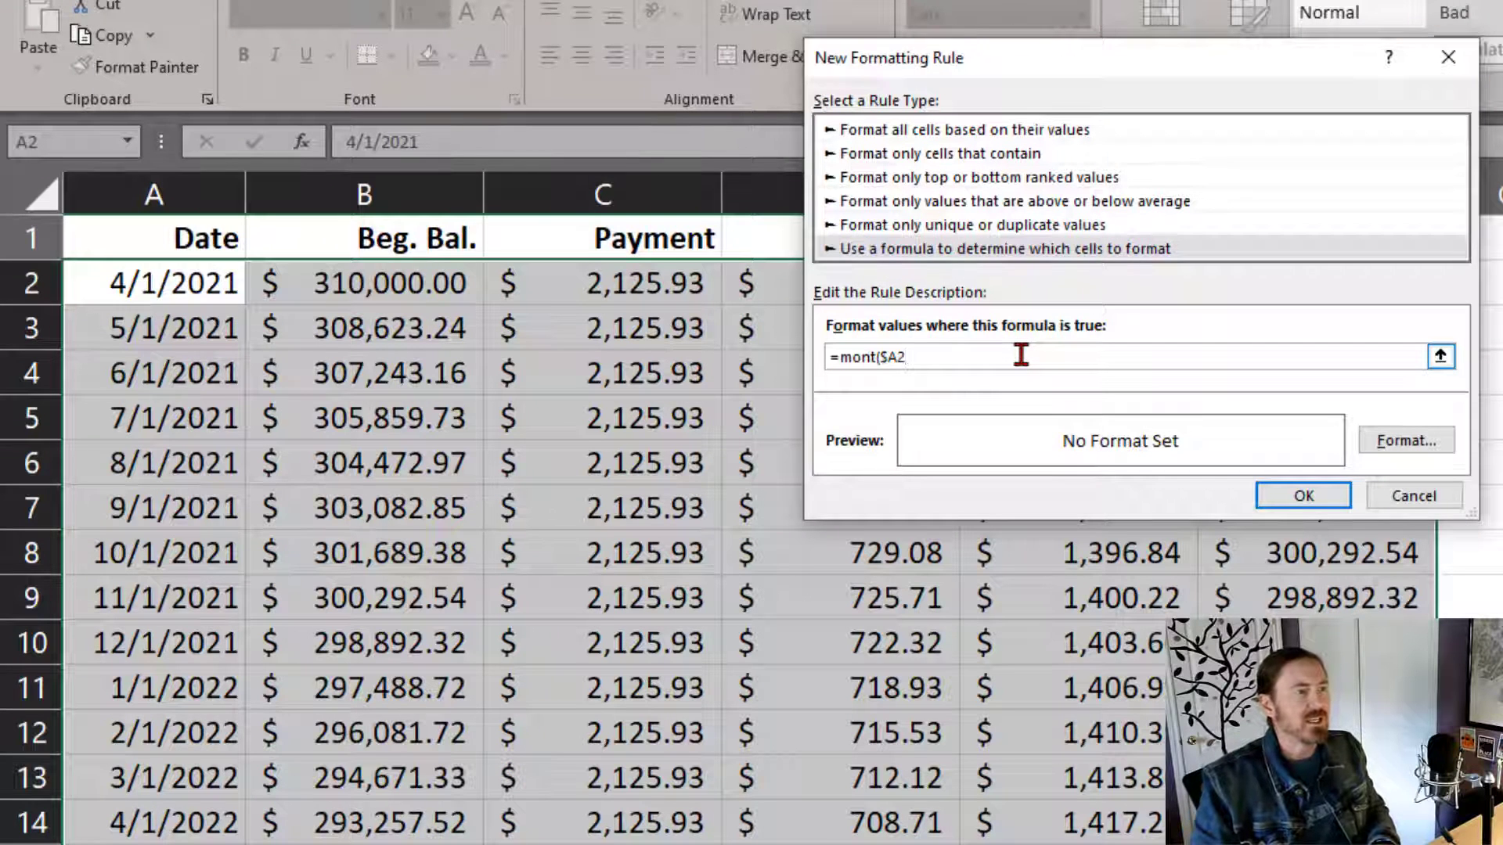
pyautogui.write(')')
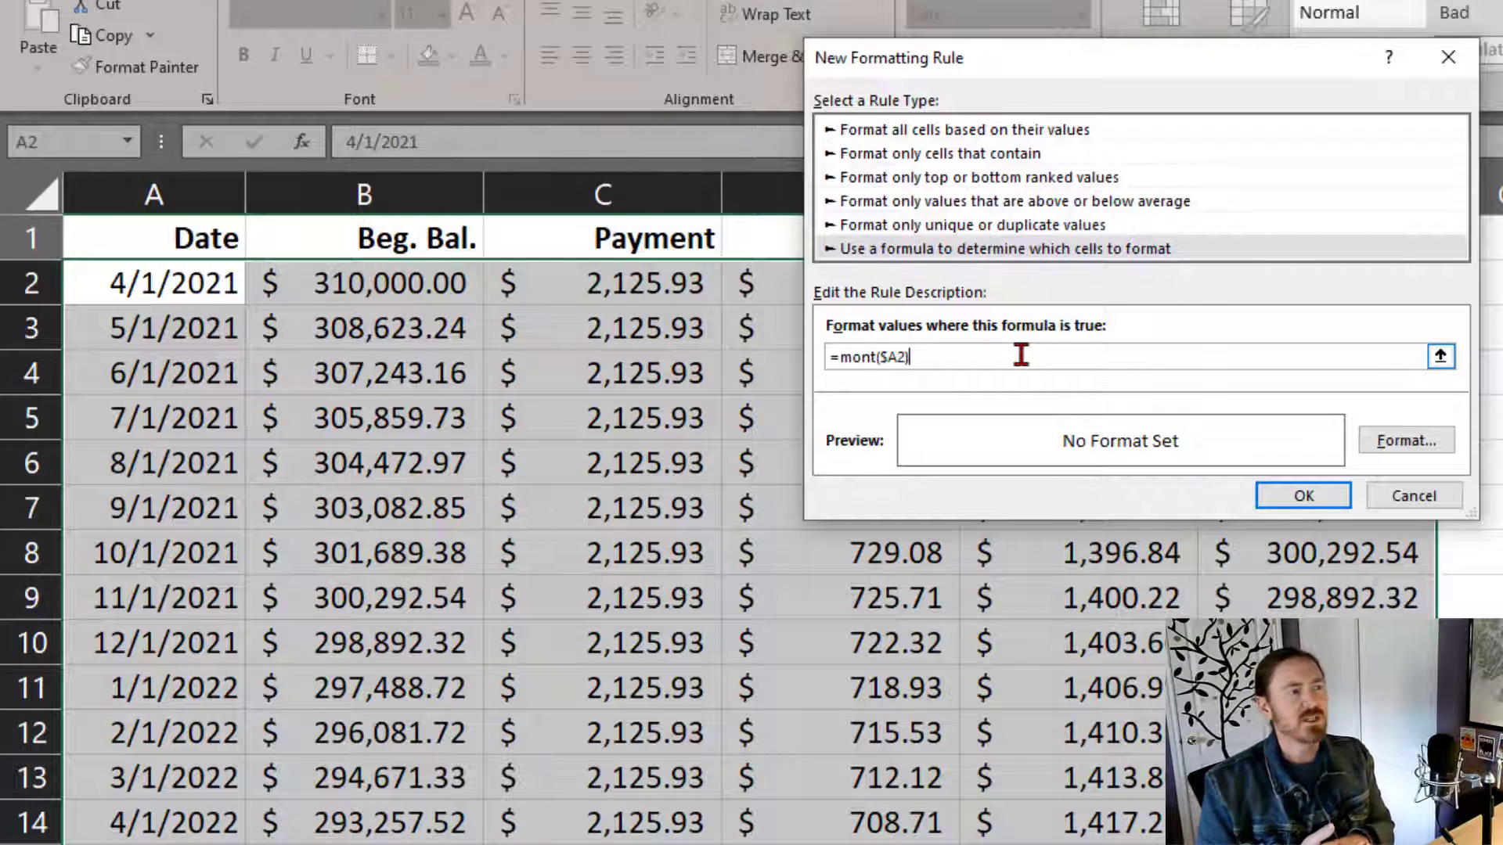
pyautogui.click(874, 357)
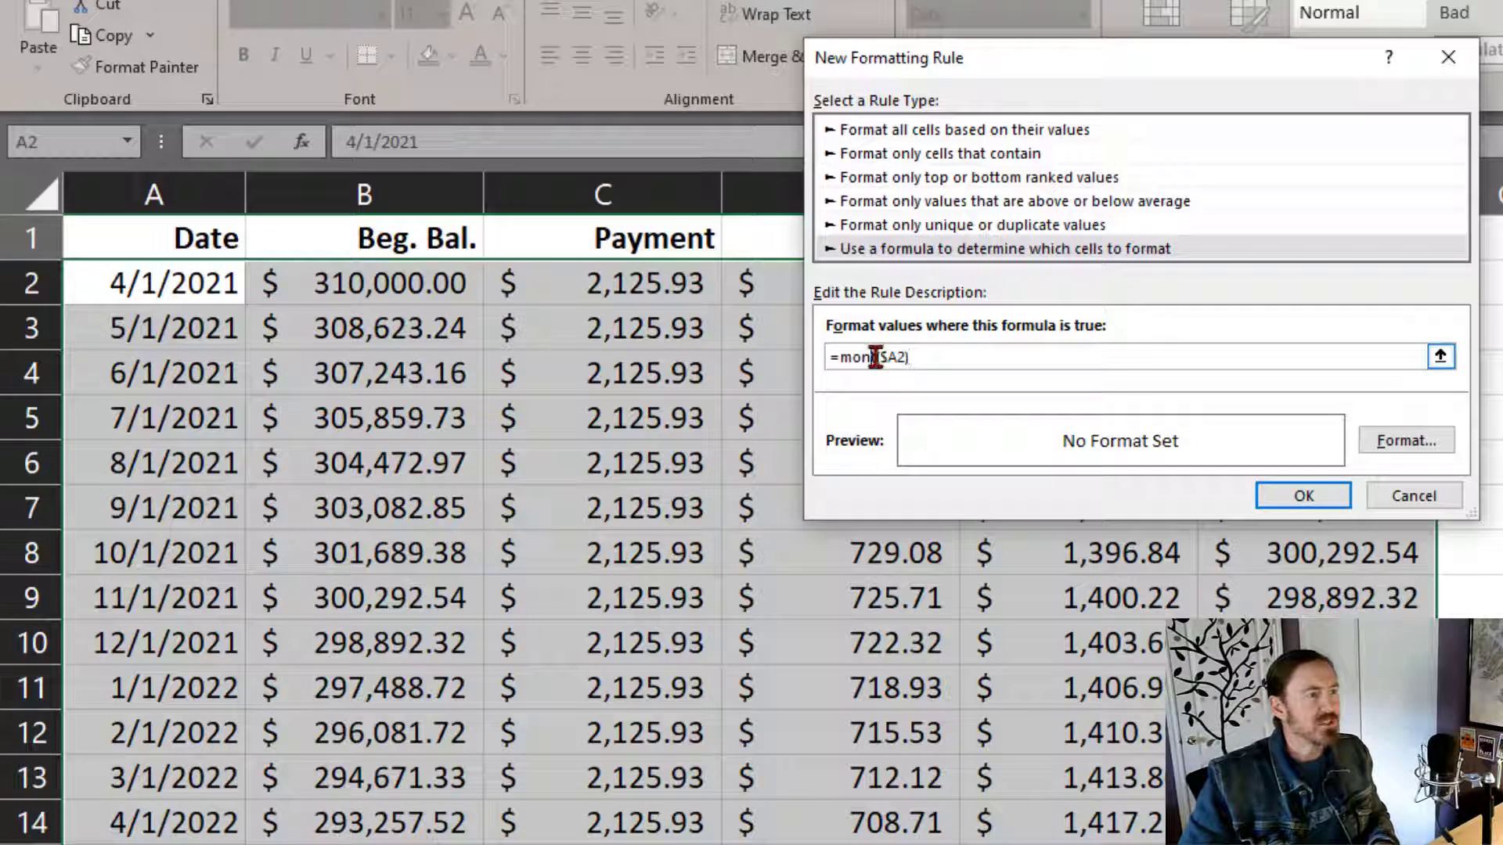
pyautogui.write('h')
pyautogui.click(988, 357)
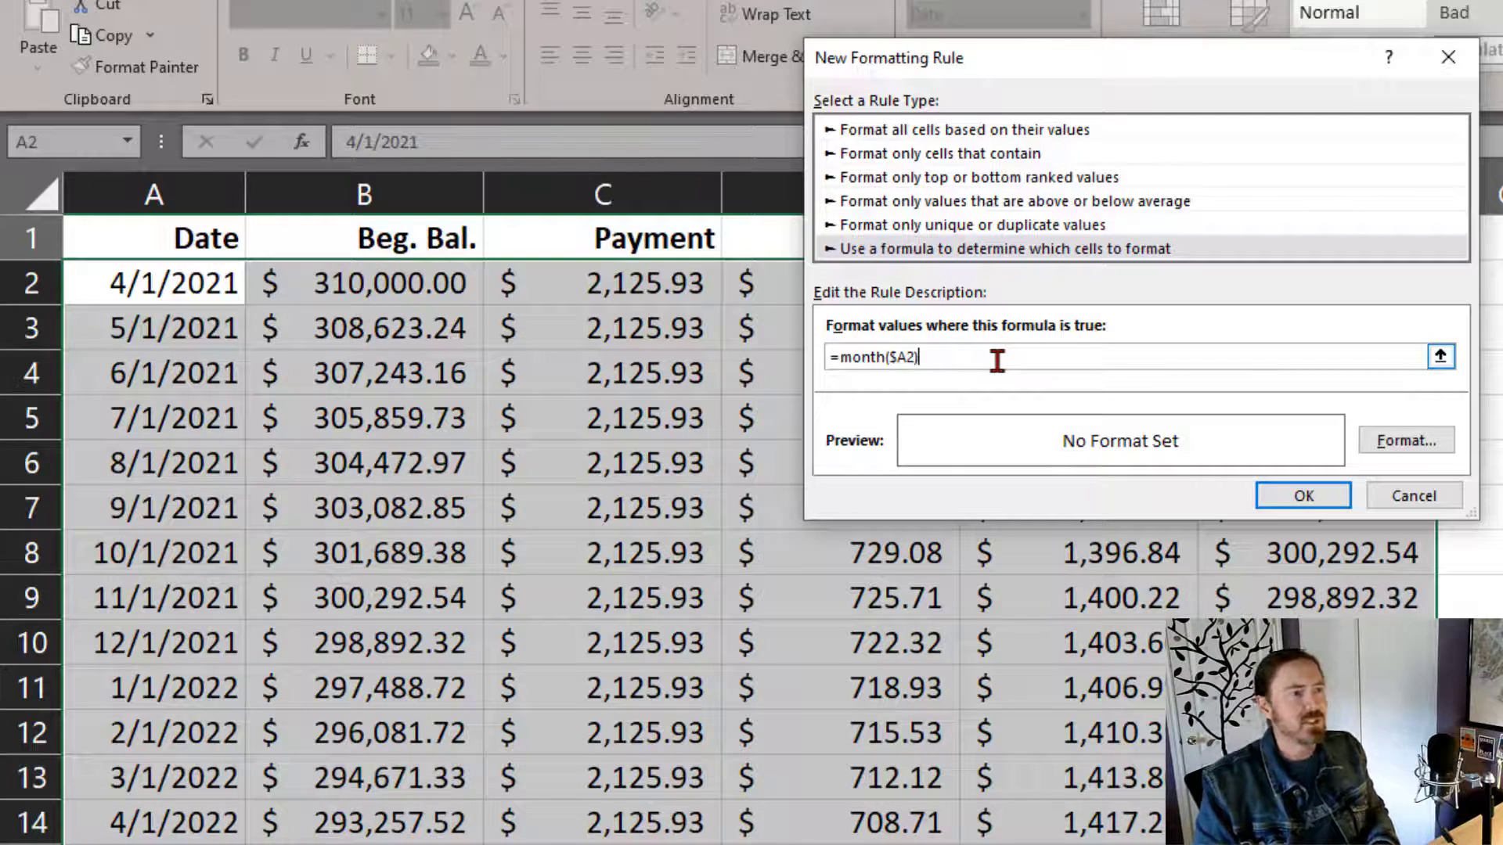
pyautogui.write('=month(today())')
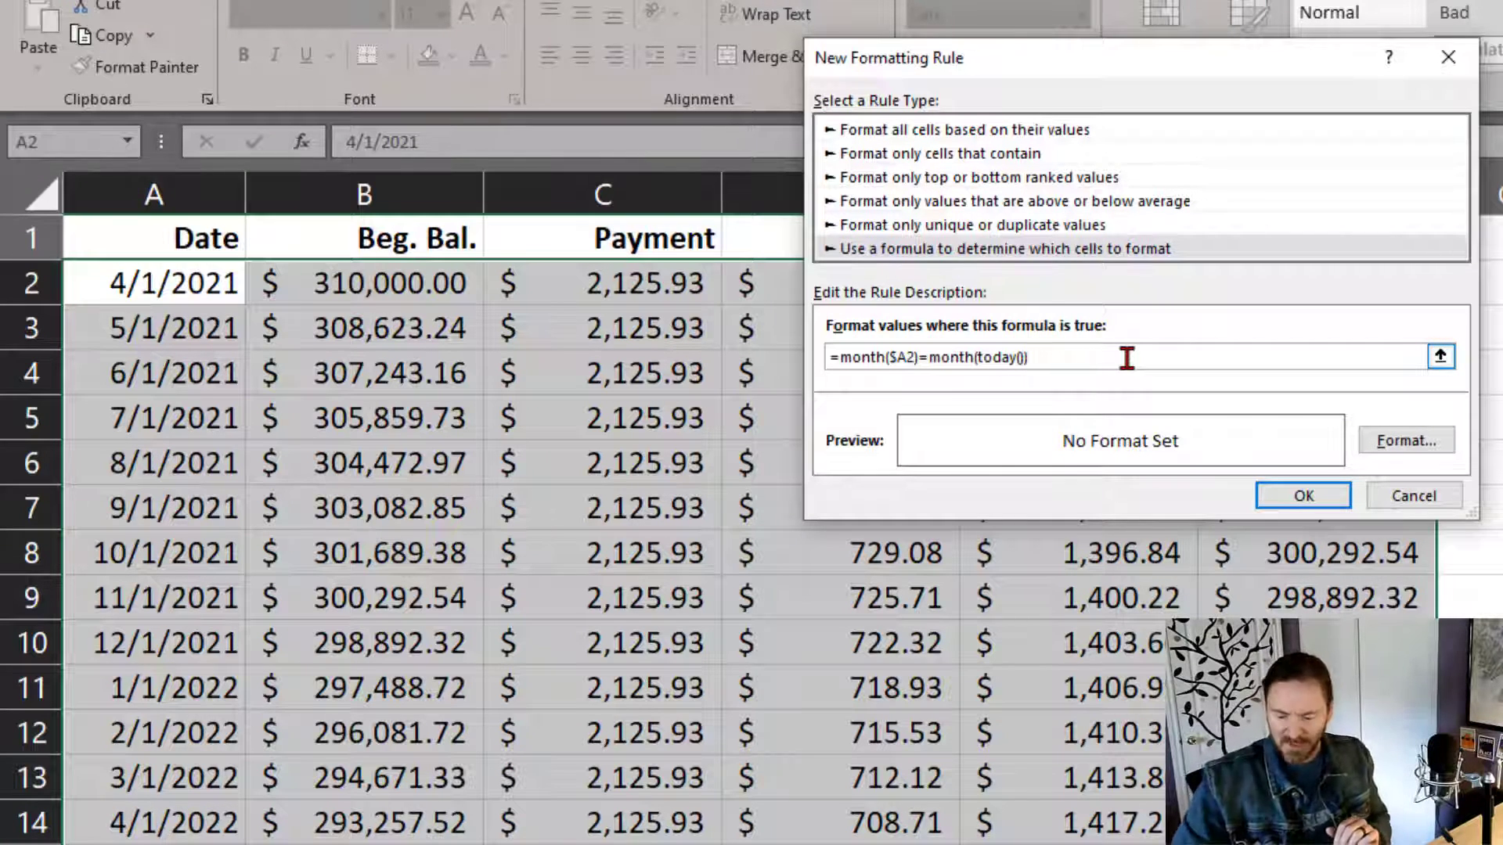
pyautogui.write('+1')
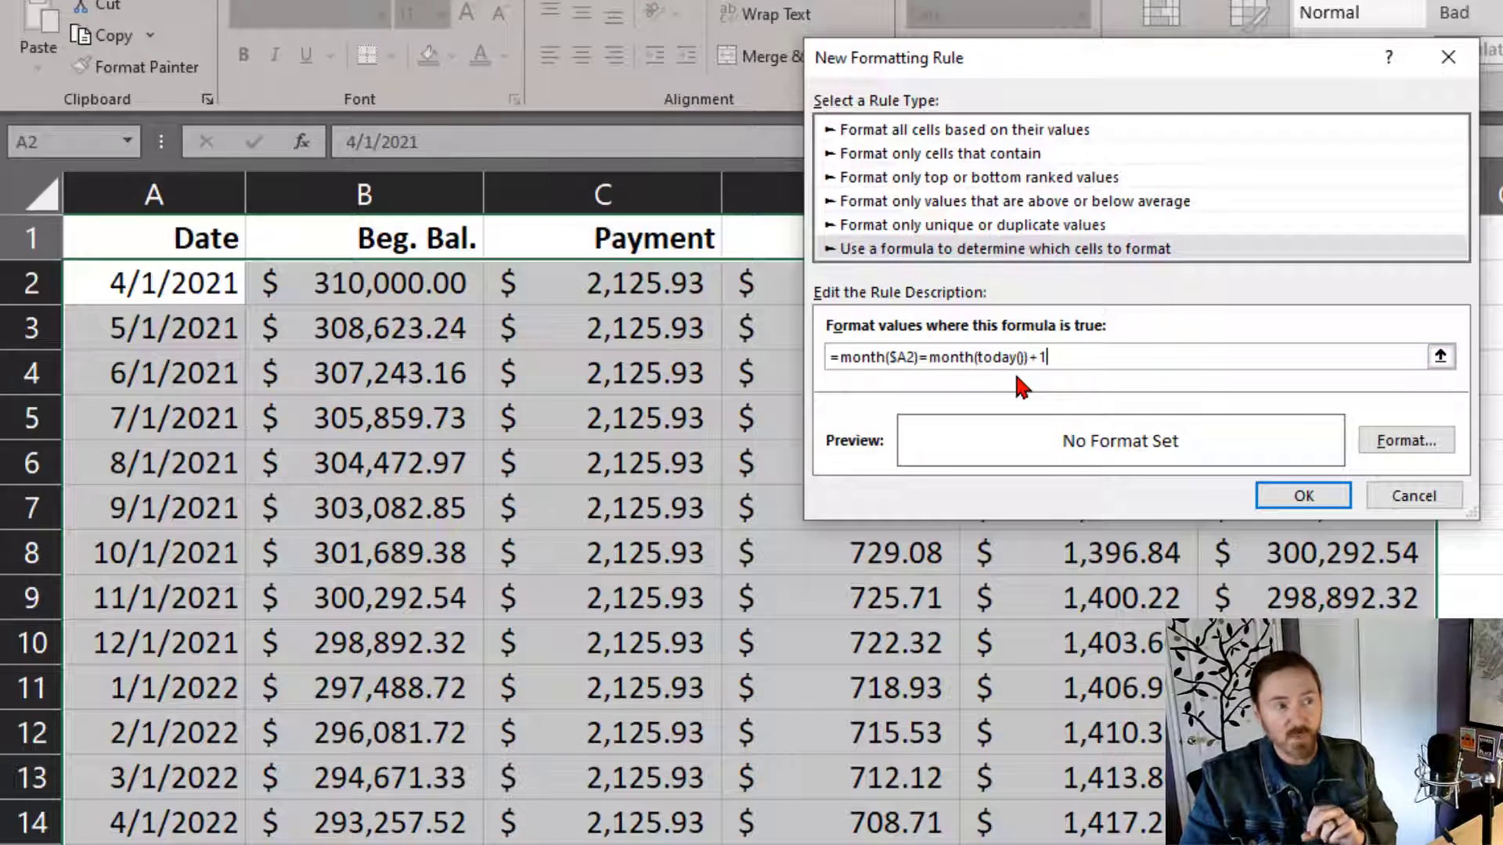
# Format matching rows with a light gold fill and apply the new rule.
pyautogui.click(1382, 443)
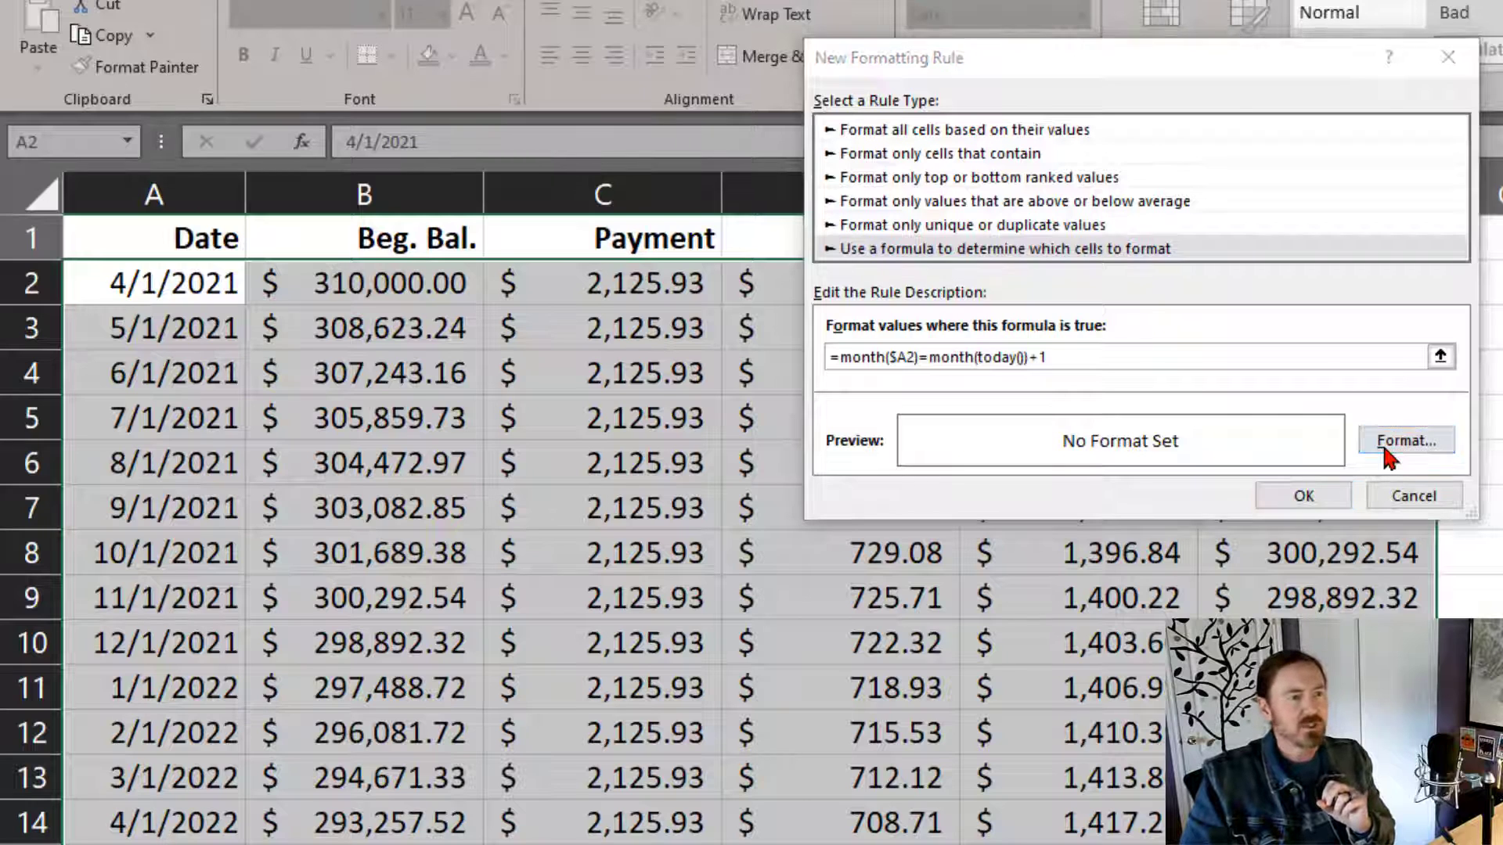
pyautogui.click(1382, 102)
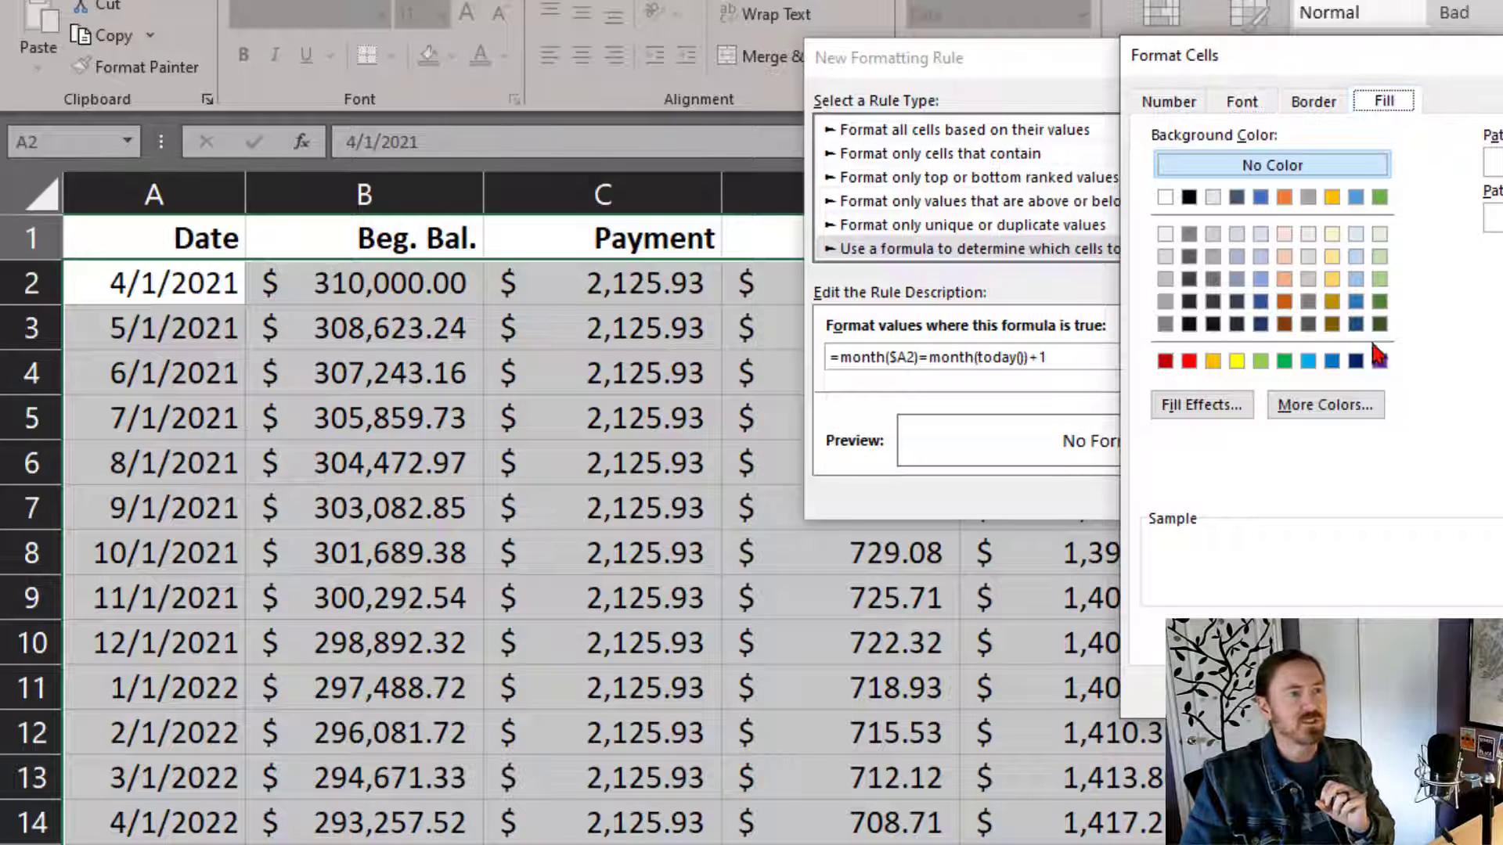
pyautogui.click(1331, 257)
pyautogui.press('Return')
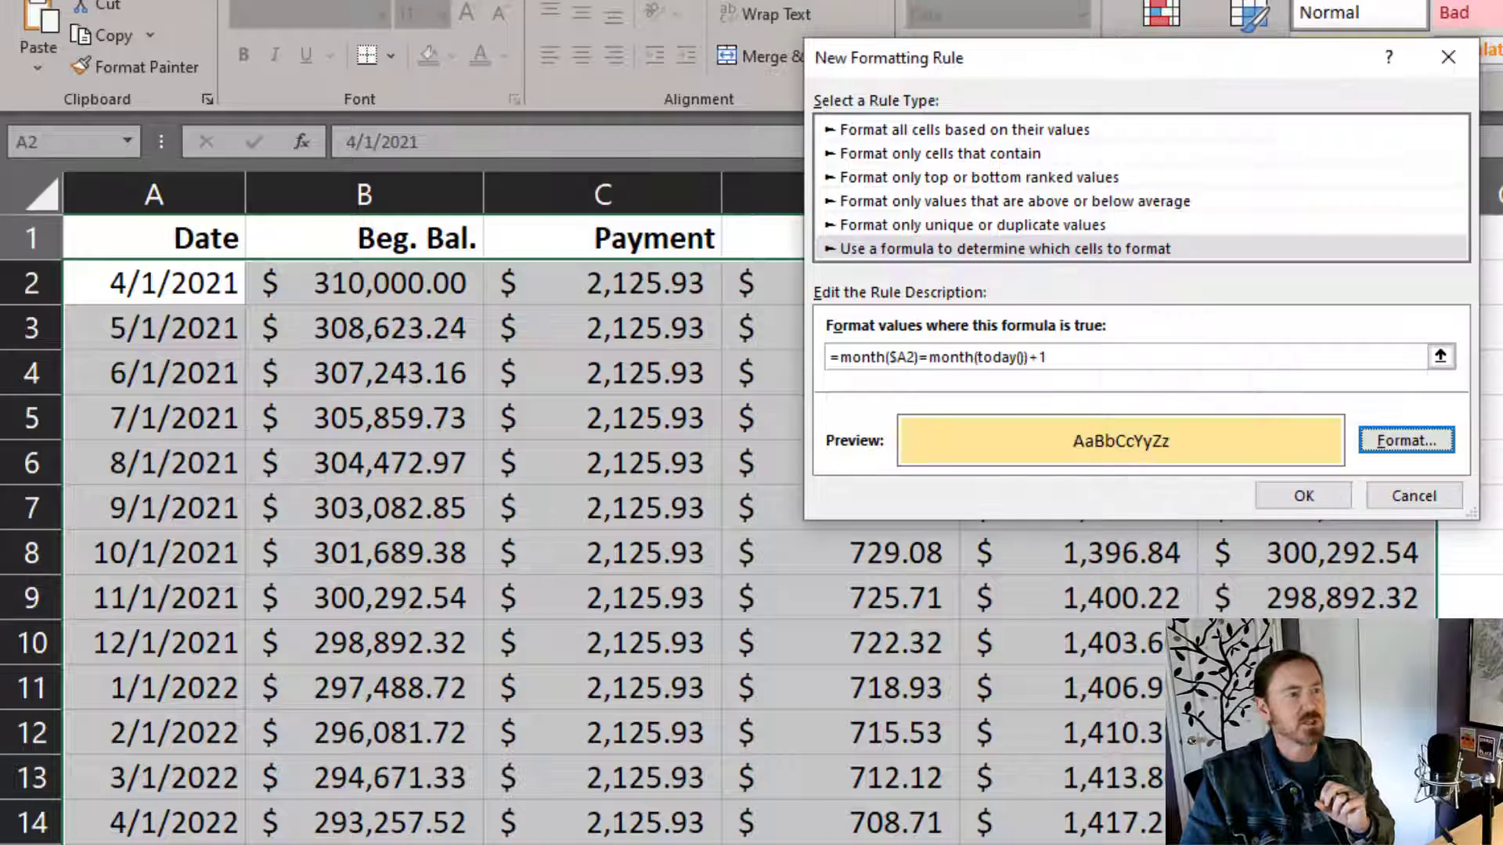
pyautogui.click(1337, 502)
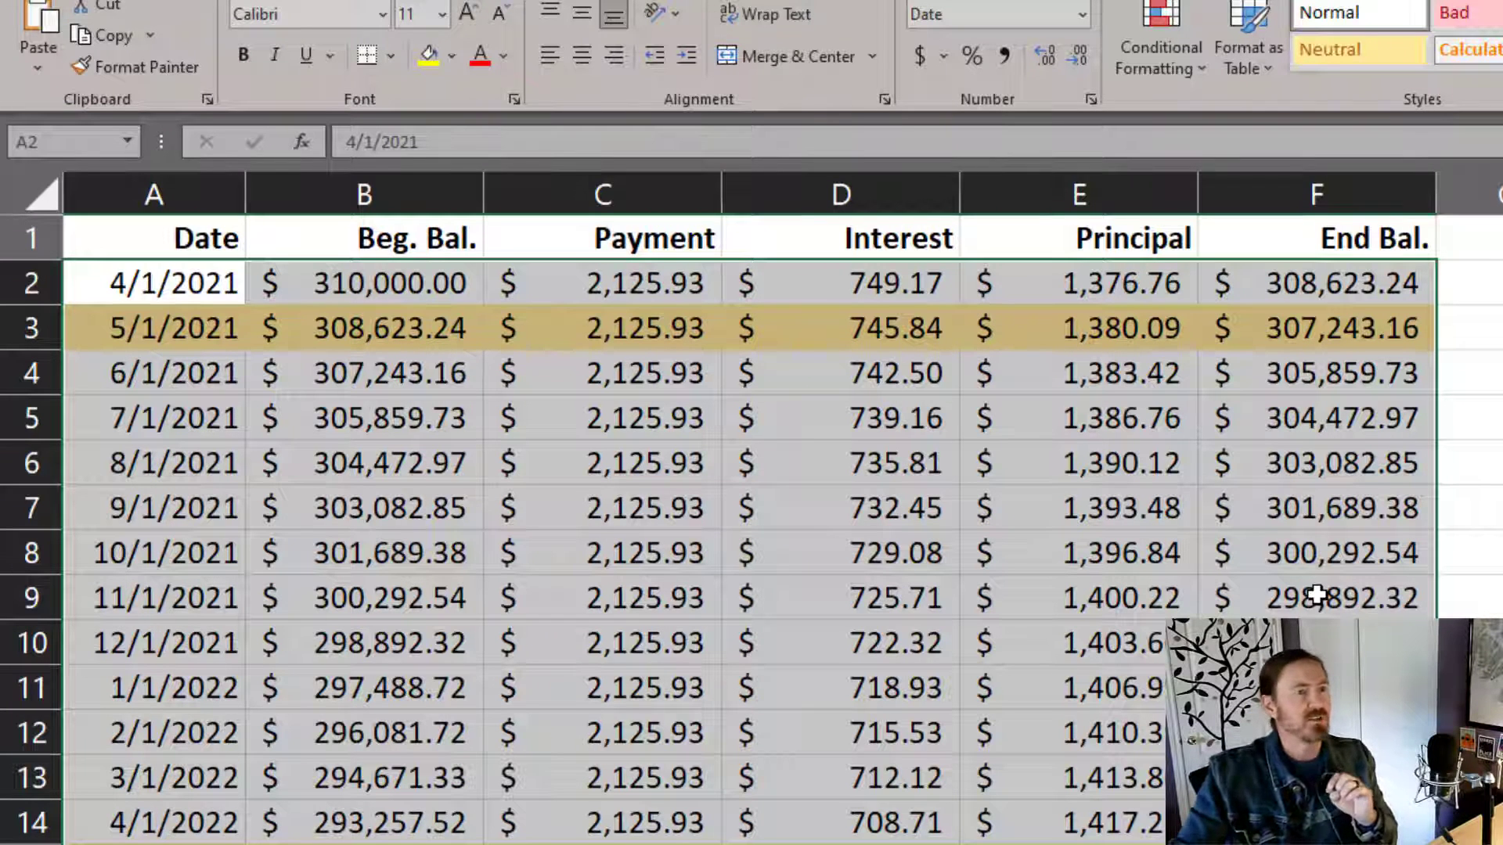
pyautogui.click(521, 544)
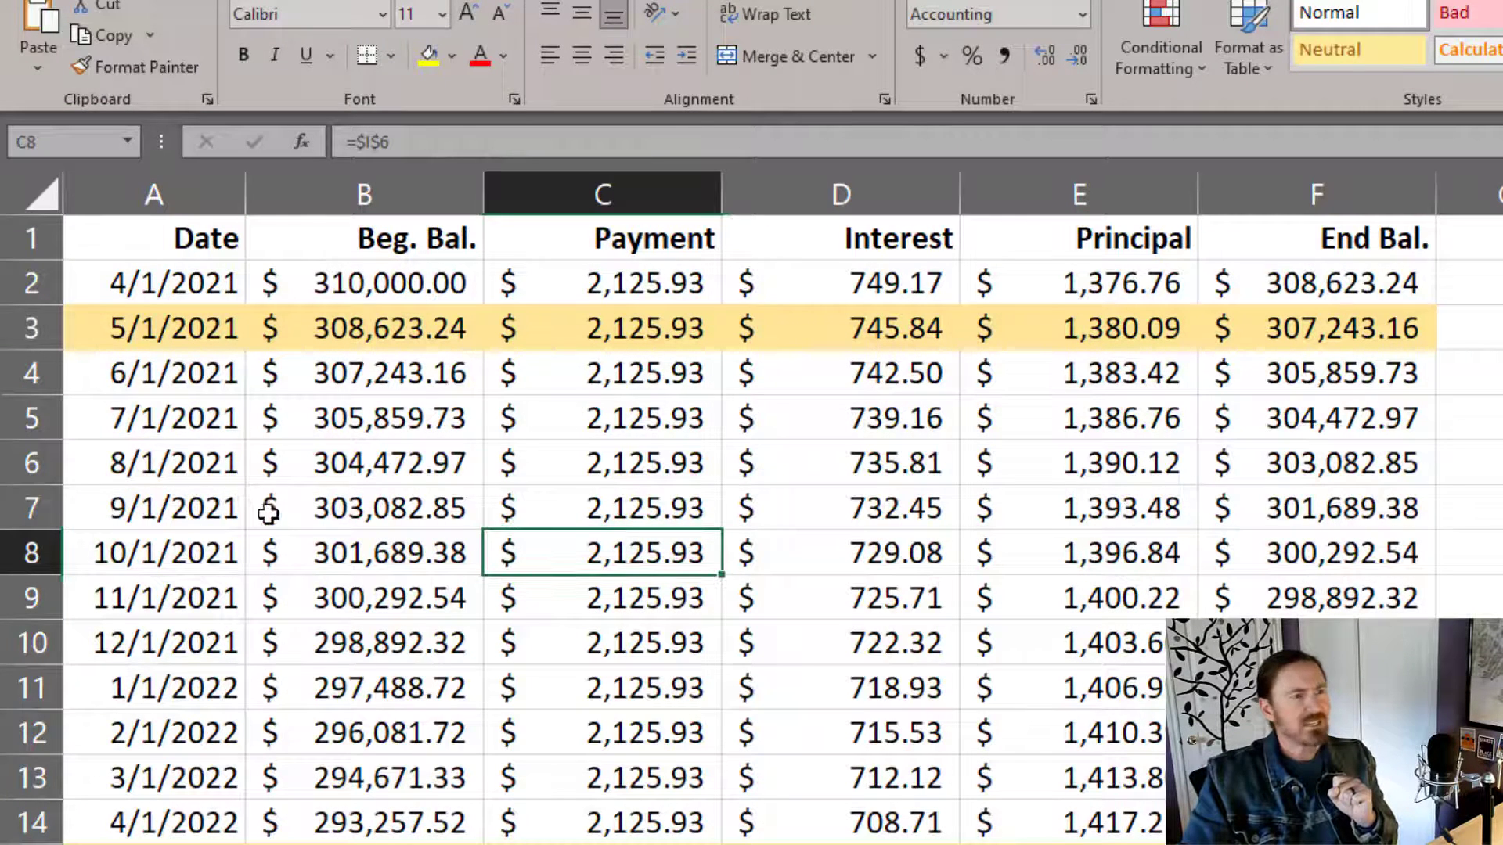
pyautogui.scroll(-6, 309, 470)
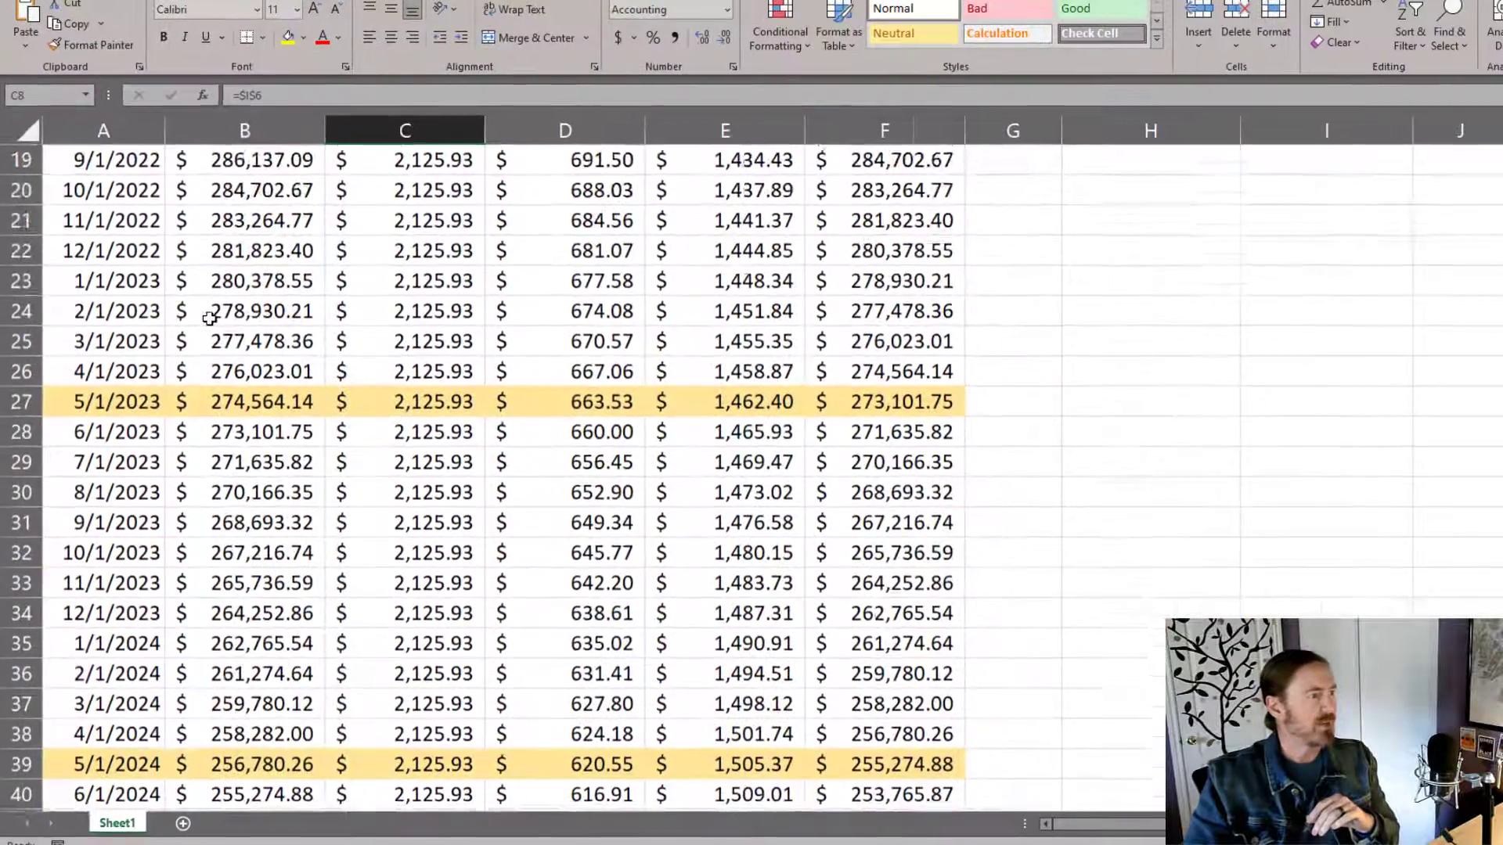
pyautogui.scroll(-16, 209, 318)
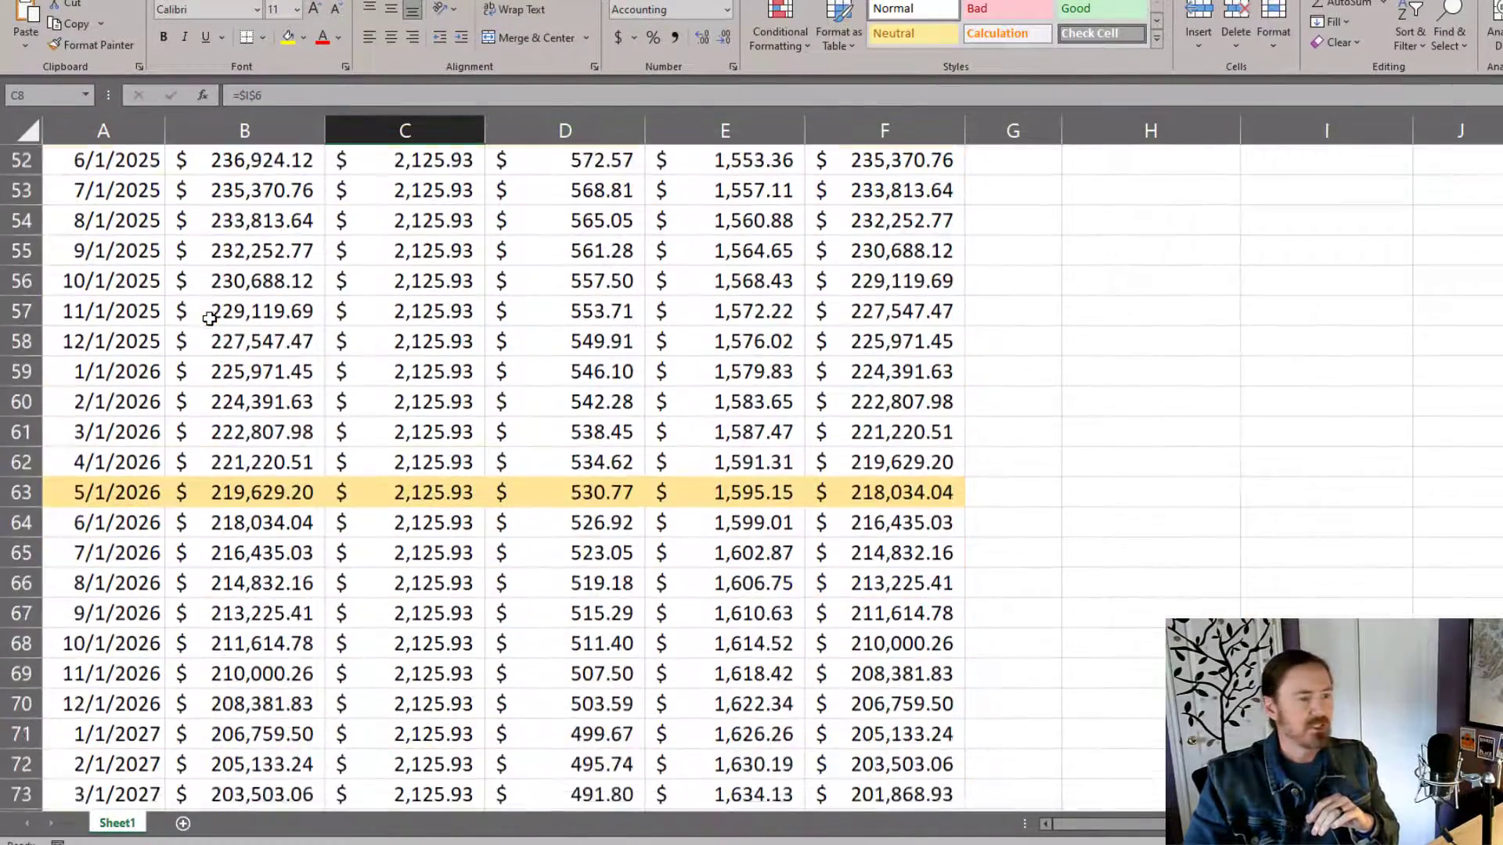
pyautogui.scroll(-5, 209, 318)
pyautogui.scroll(-17, 209, 317)
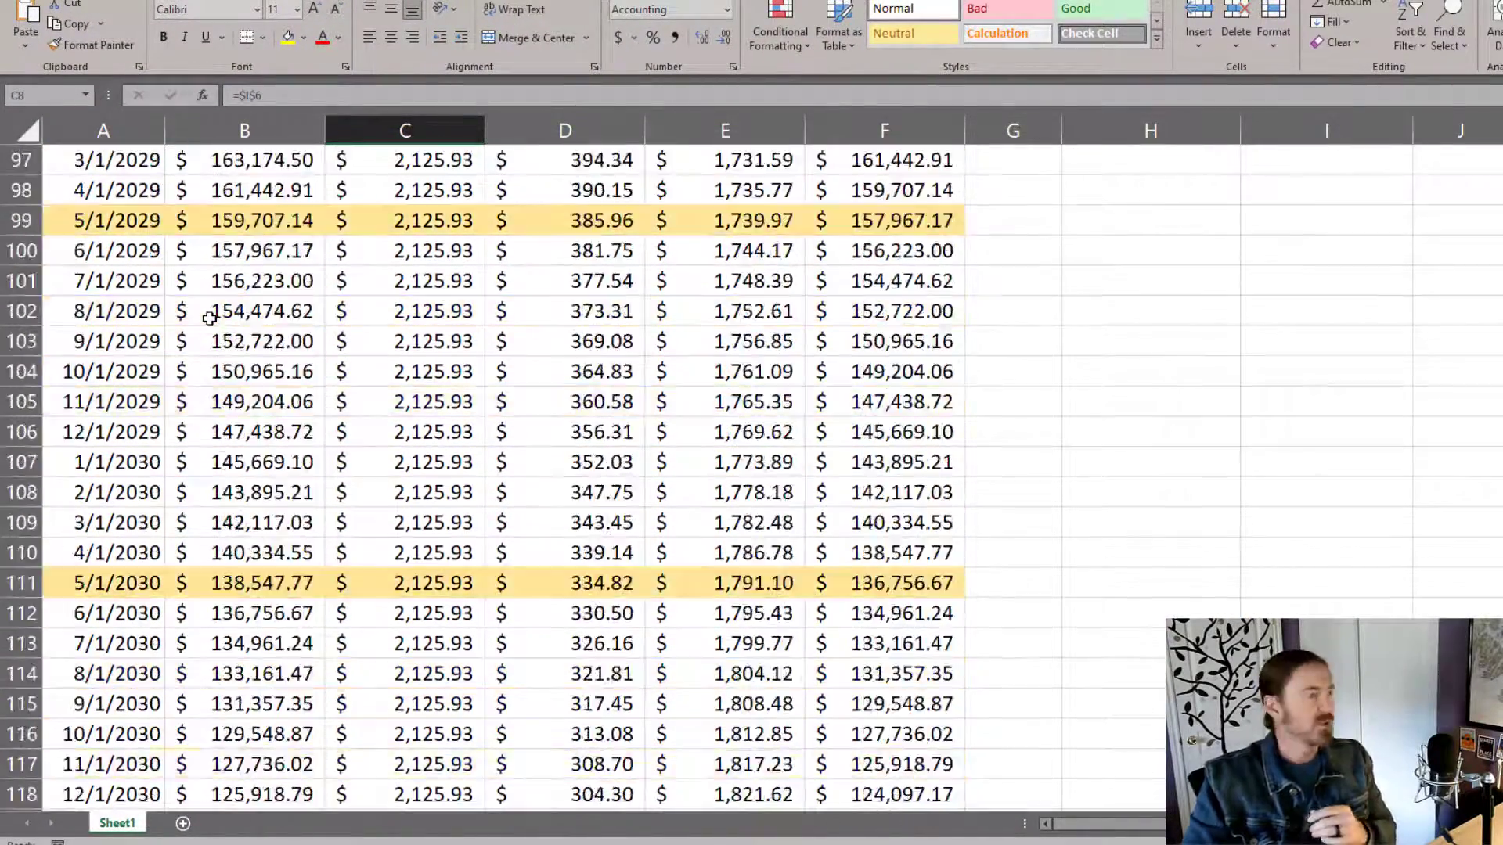
pyautogui.scroll(-3, 222, 327)
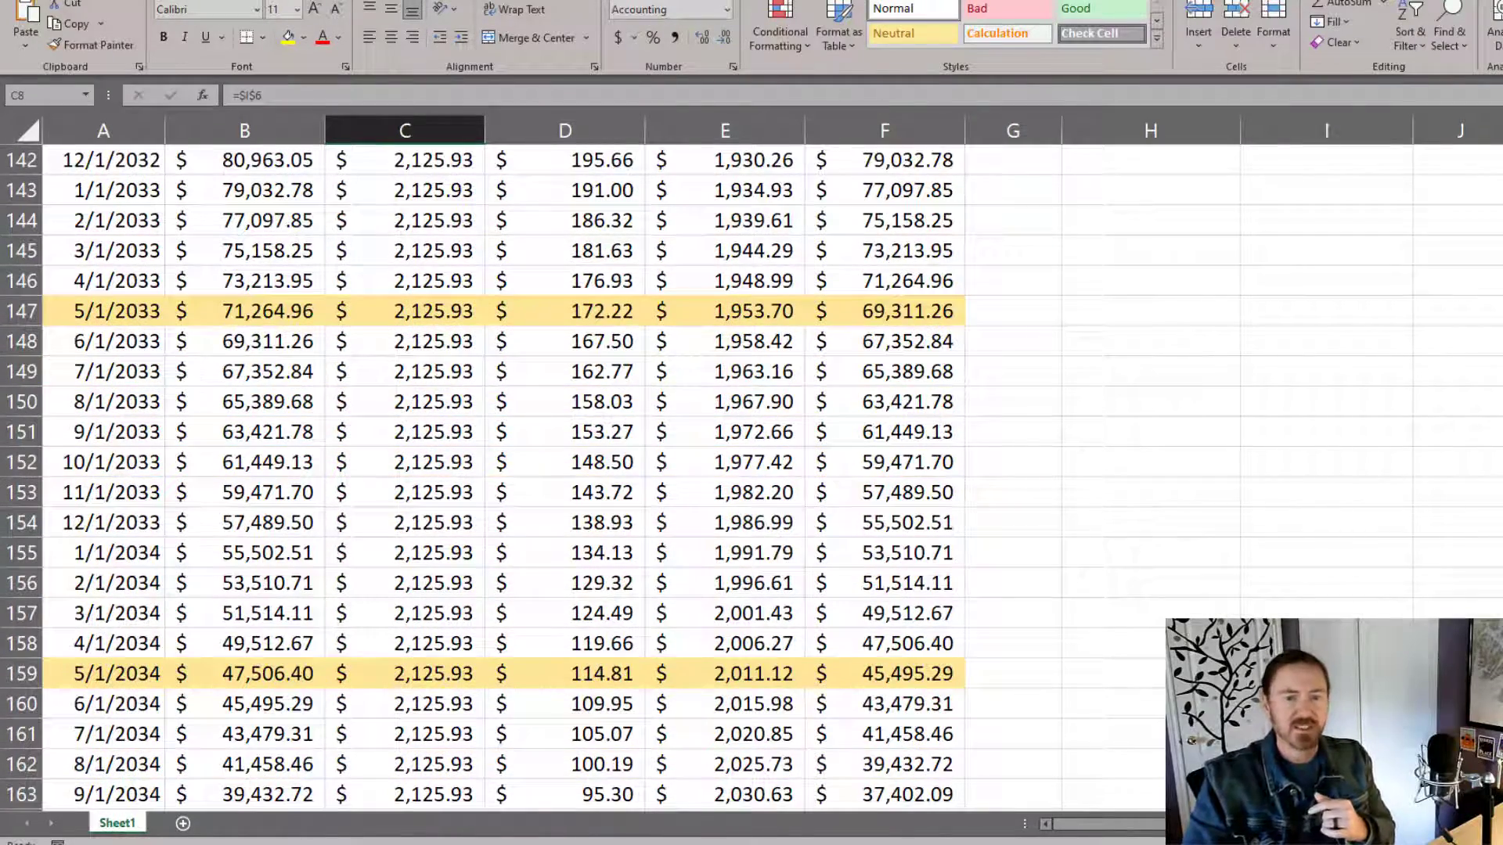
pyautogui.scroll(20, 221, 328)
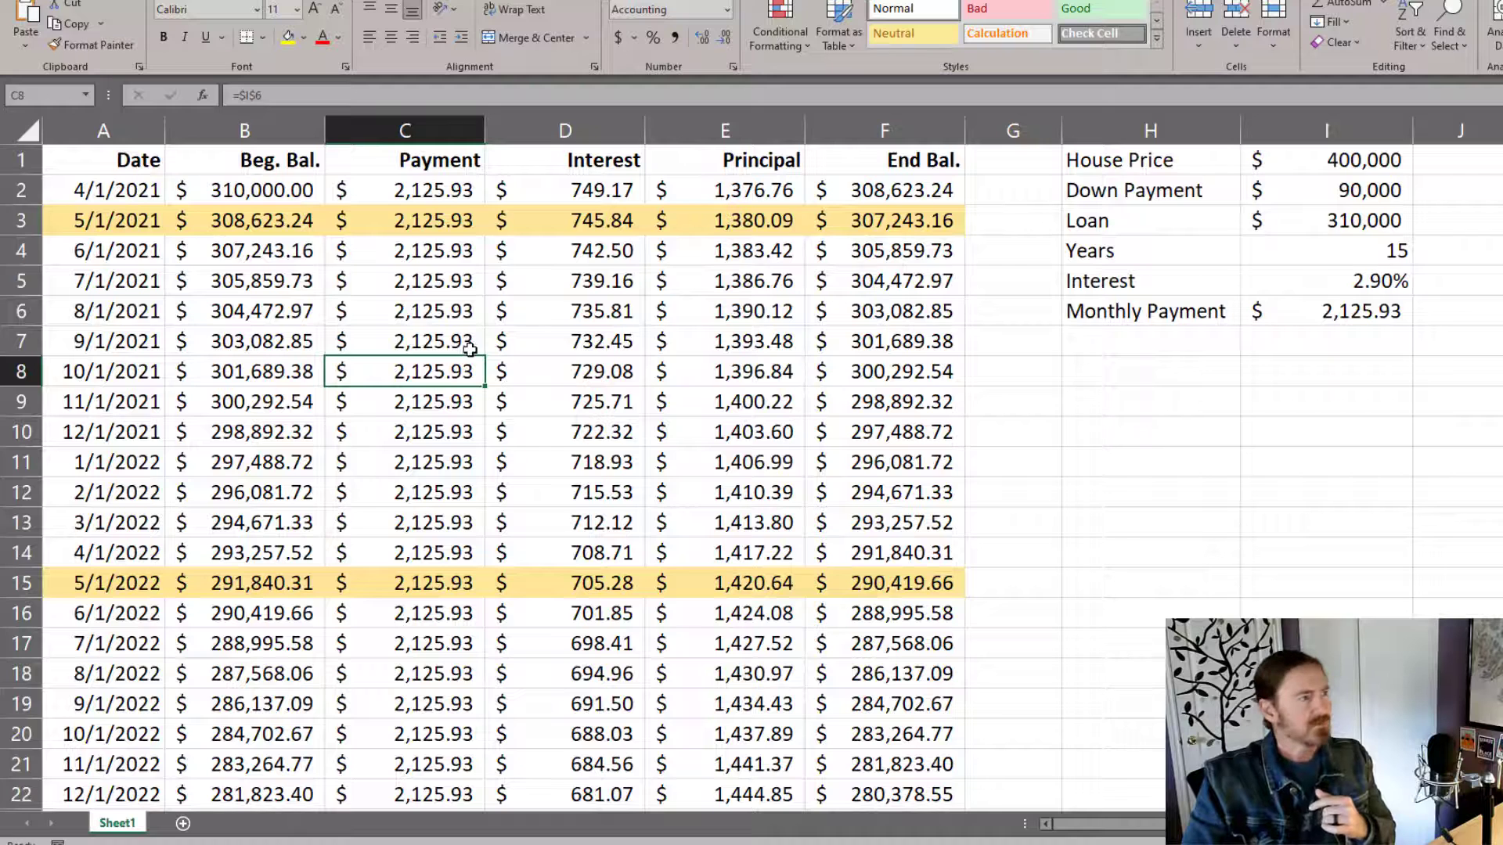
pyautogui.click(471, 348)
pyautogui.click(216, 261)
pyautogui.click(260, 310)
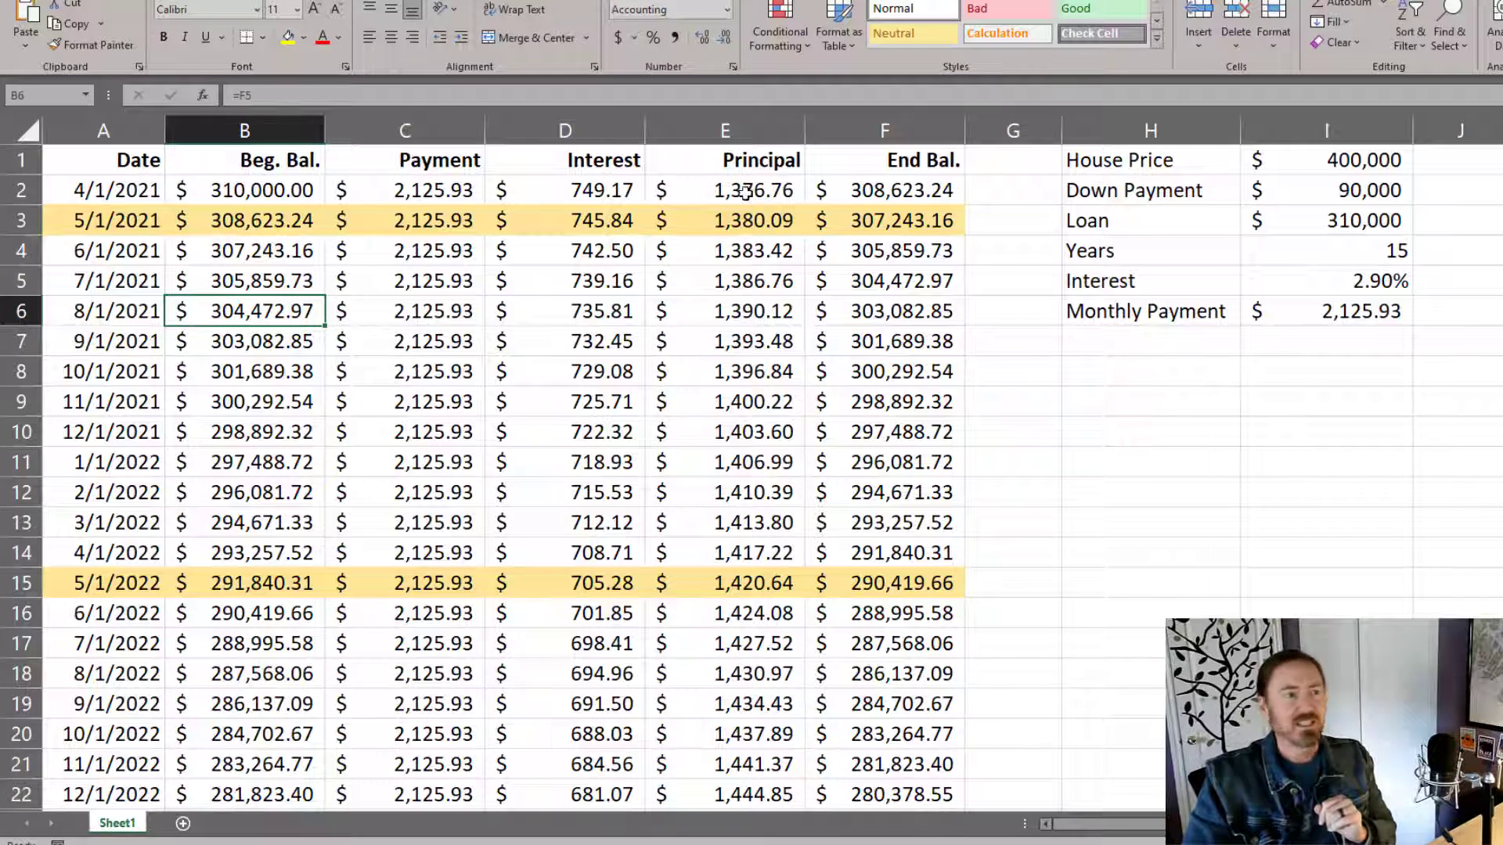
# Open the Conditional Formatting Rules Manager showing all rules for This Worksheet.
pyautogui.click(806, 43)
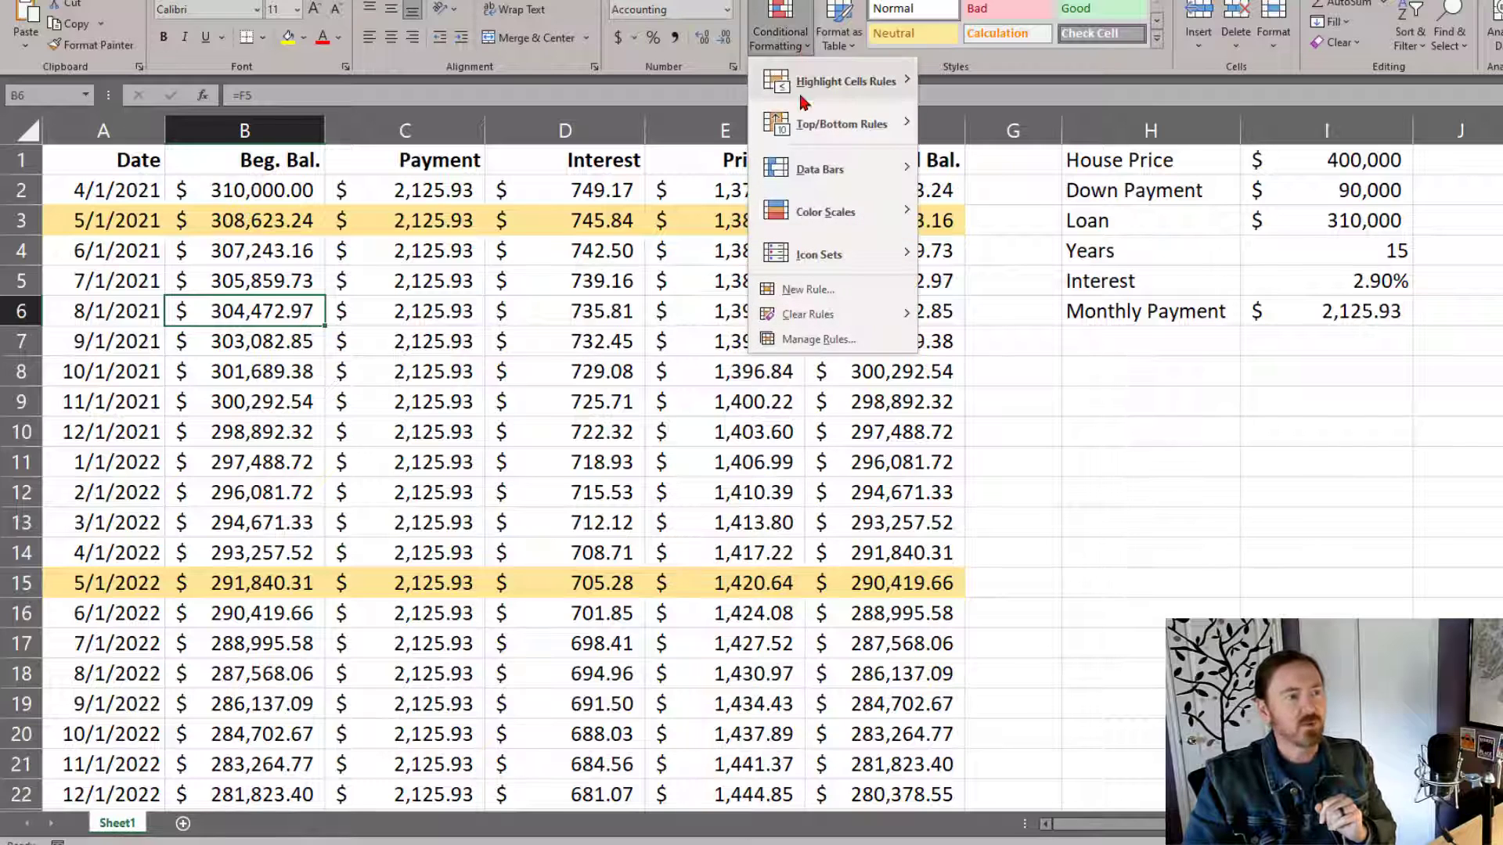
pyautogui.click(818, 339)
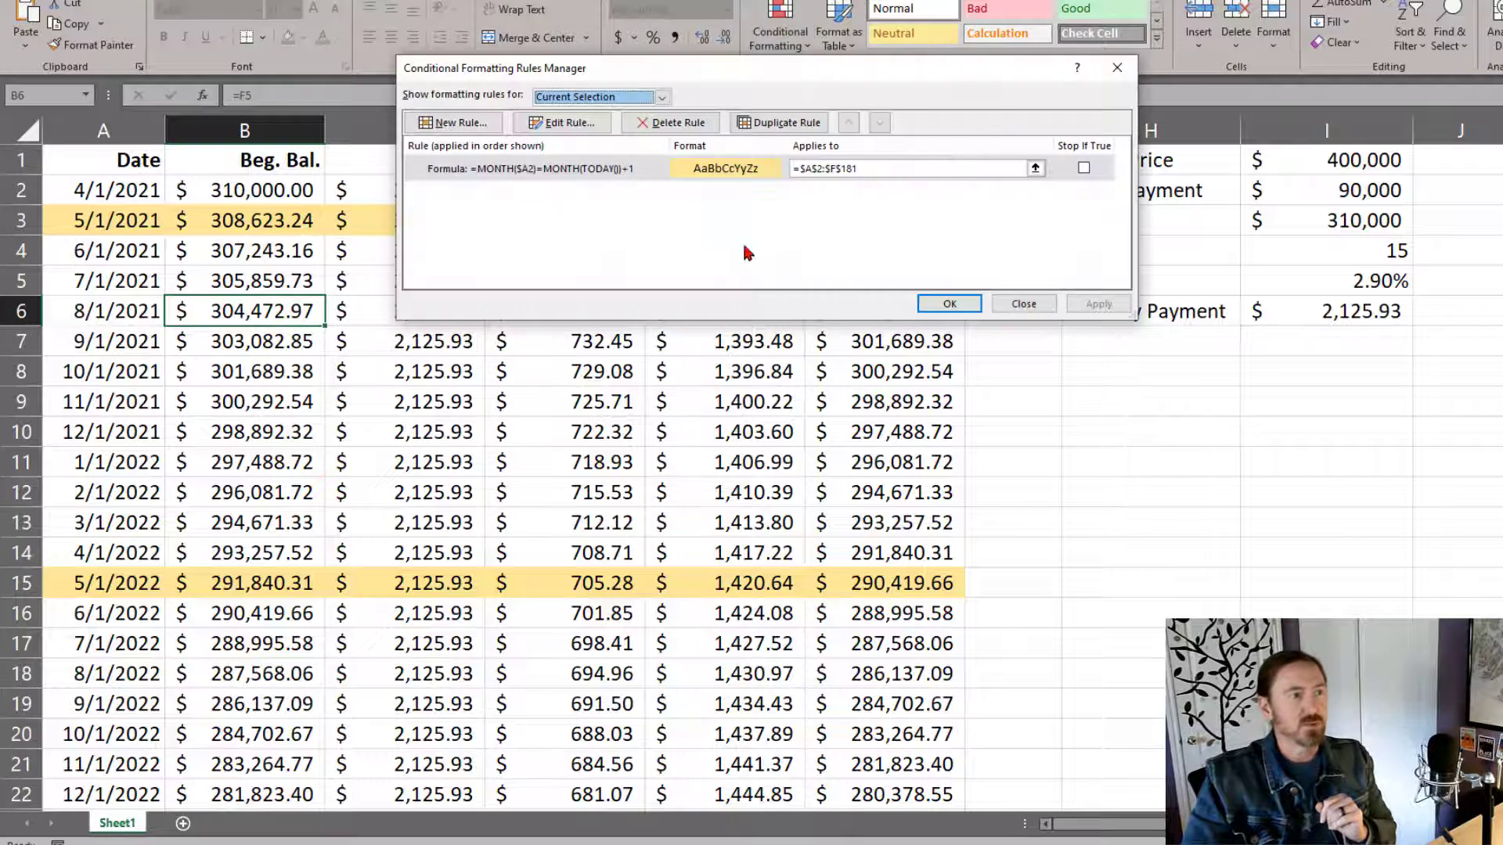
pyautogui.click(618, 97)
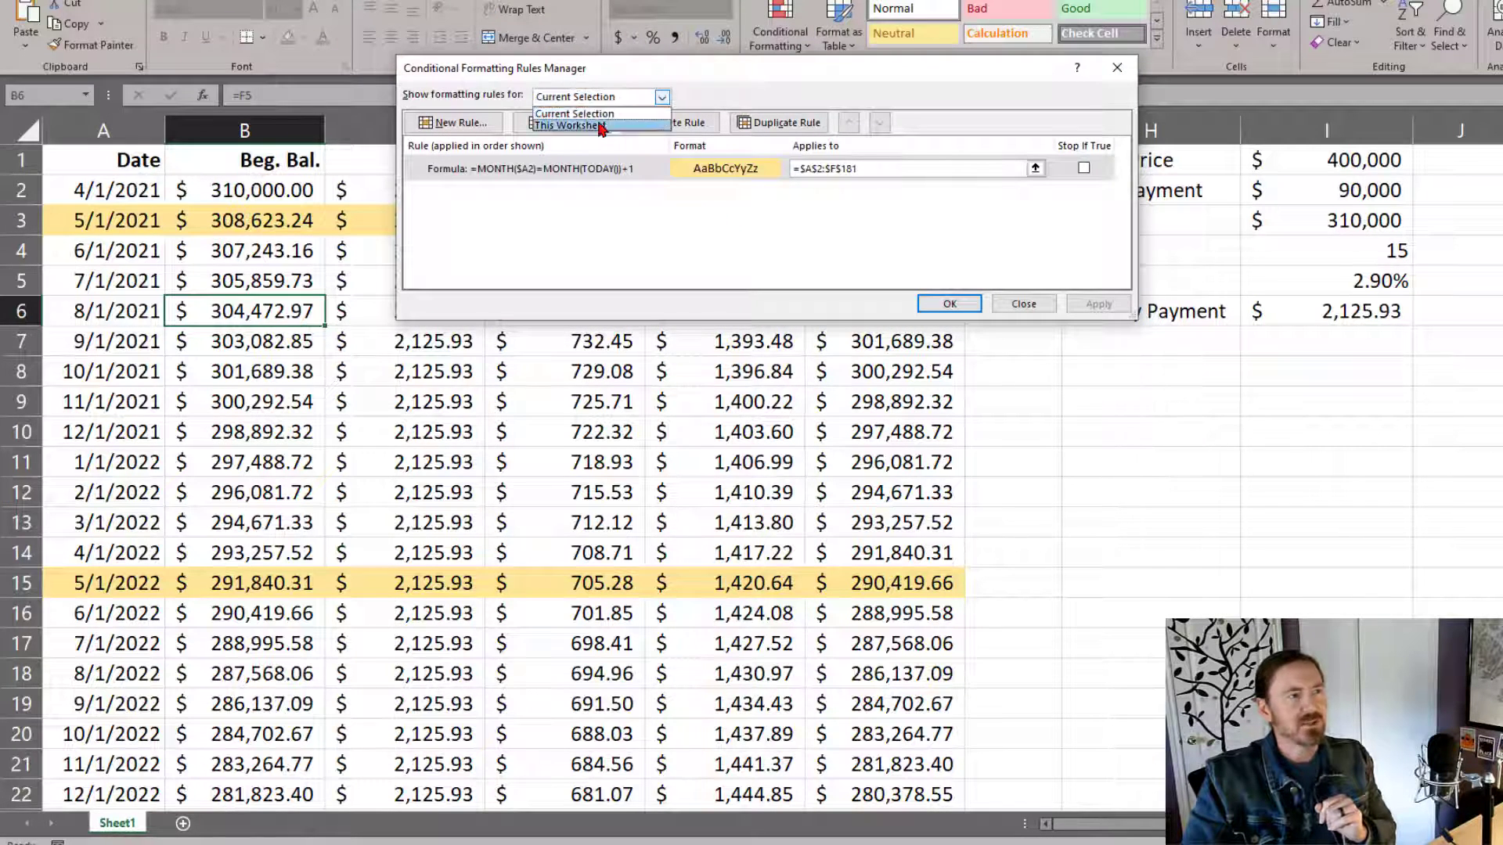
pyautogui.click(601, 126)
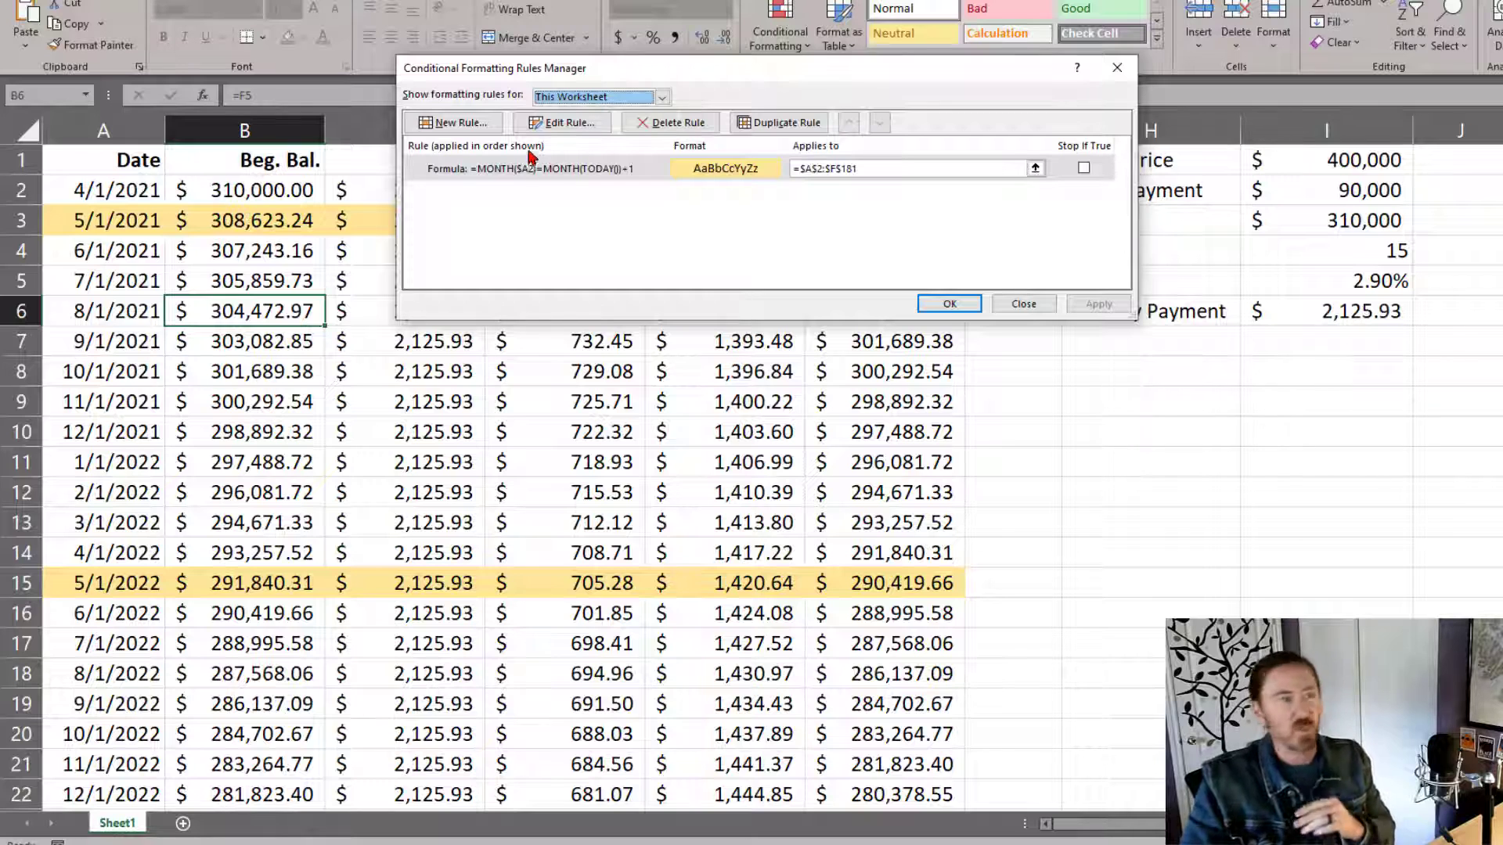
# Select the next-month rule, confirm it applies to $A$2:$F$181, and open it for editing.
pyautogui.click(558, 182)
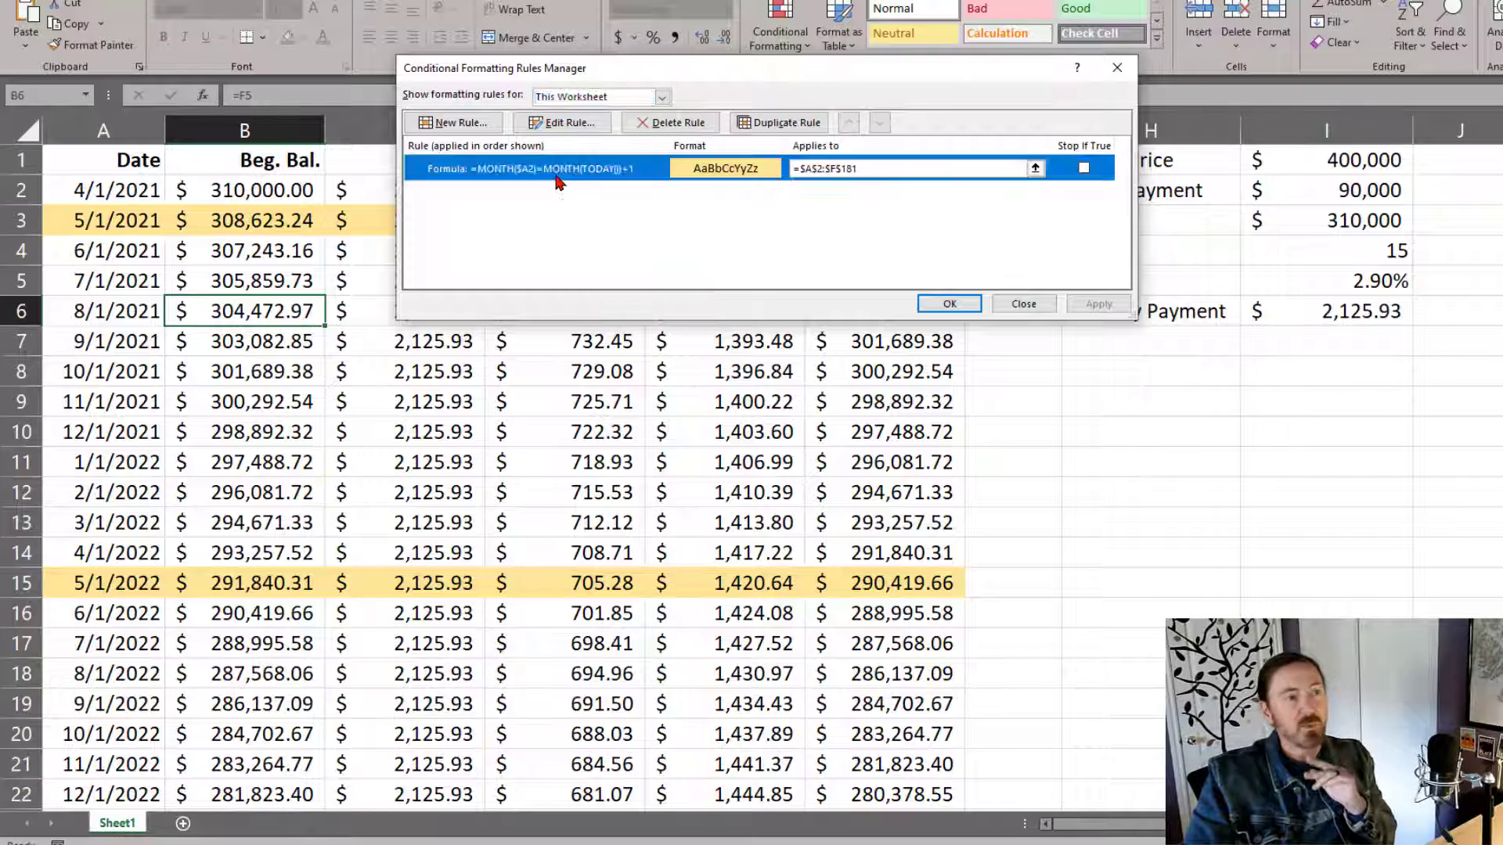
pyautogui.click(795, 171)
pyautogui.moveTo(792, 171); pyautogui.dragTo(852, 173)
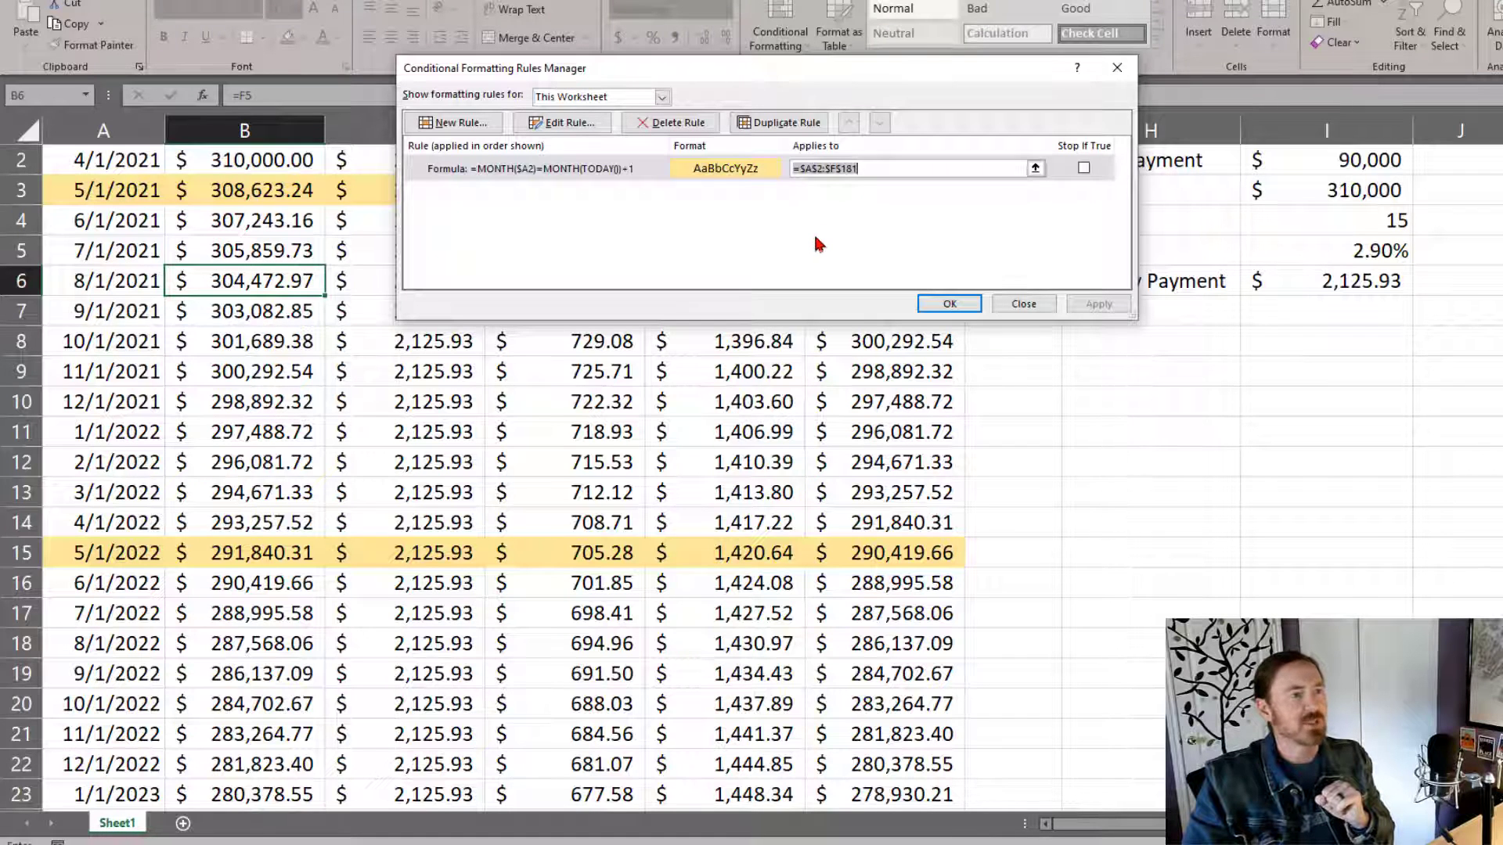
pyautogui.press('Right')
pyautogui.click(625, 175)
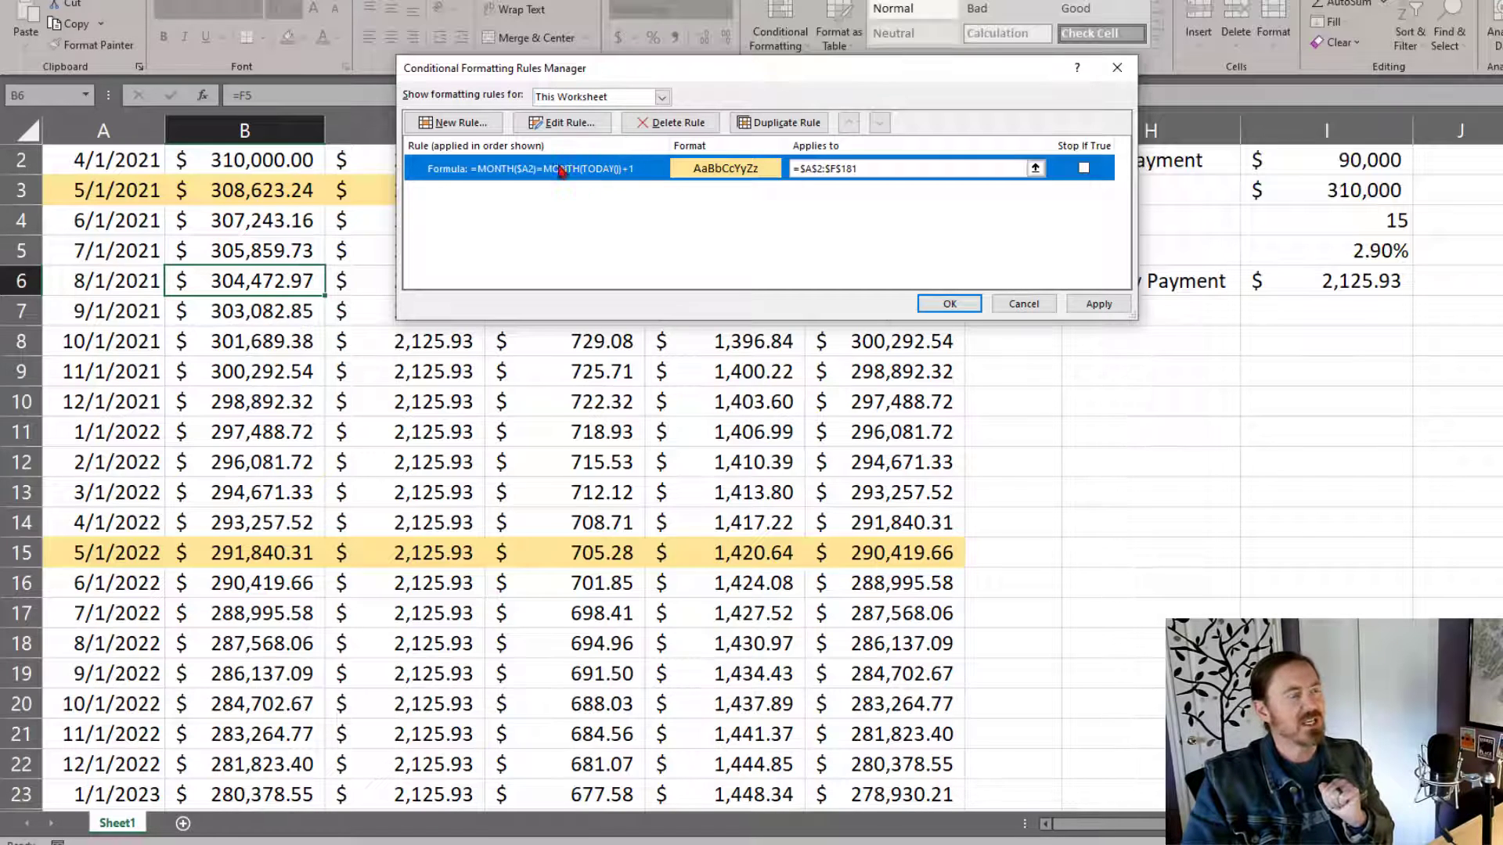
pyautogui.click(580, 129)
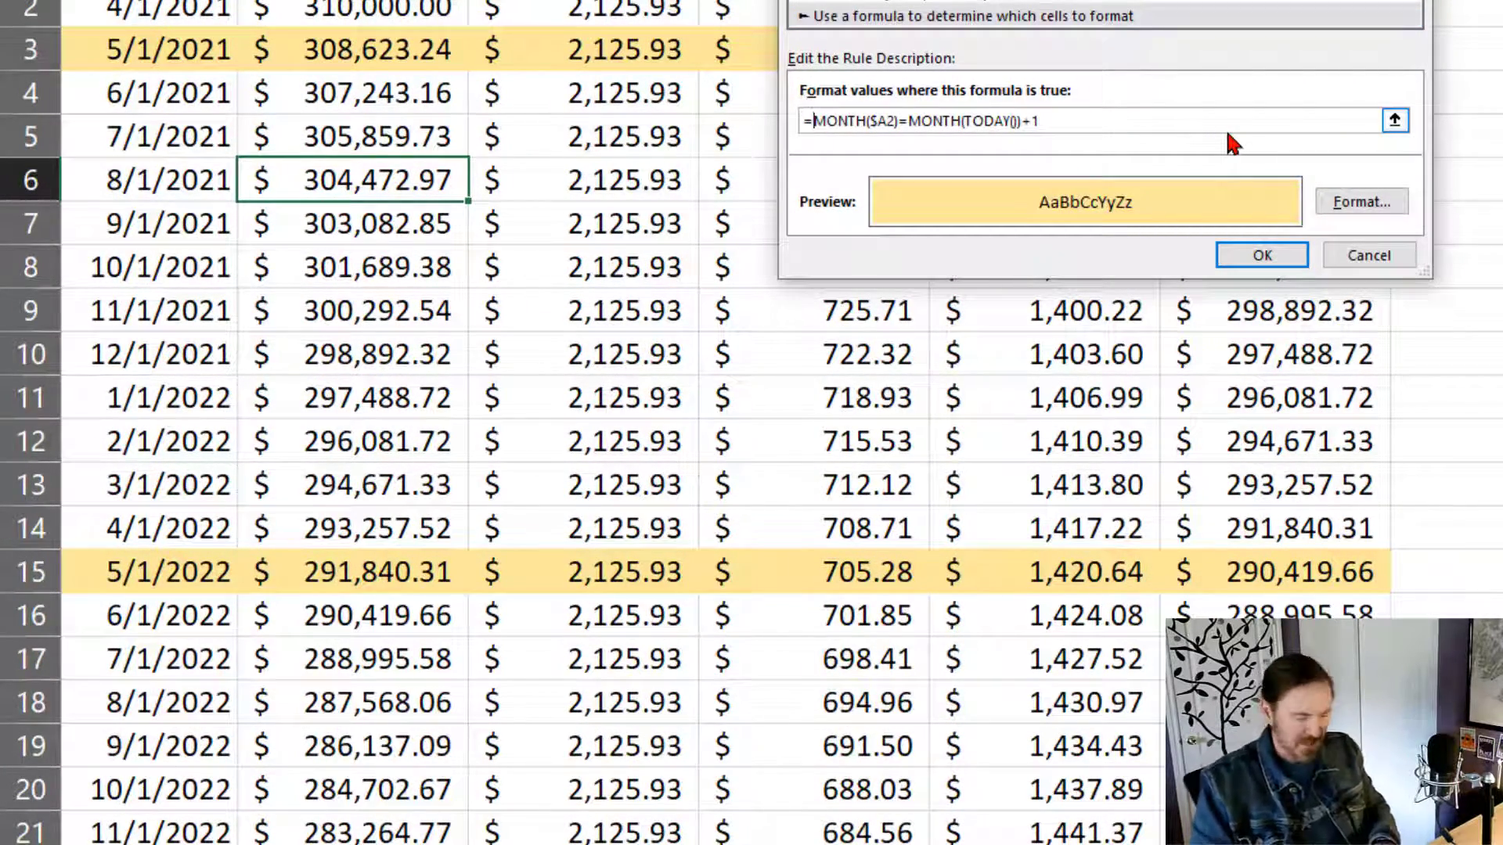
# Wrap the month test in and( ), adding a comma for a second condition.
pyautogui.write('and(')
pyautogui.click(1126, 122)
pyautogui.write(')')
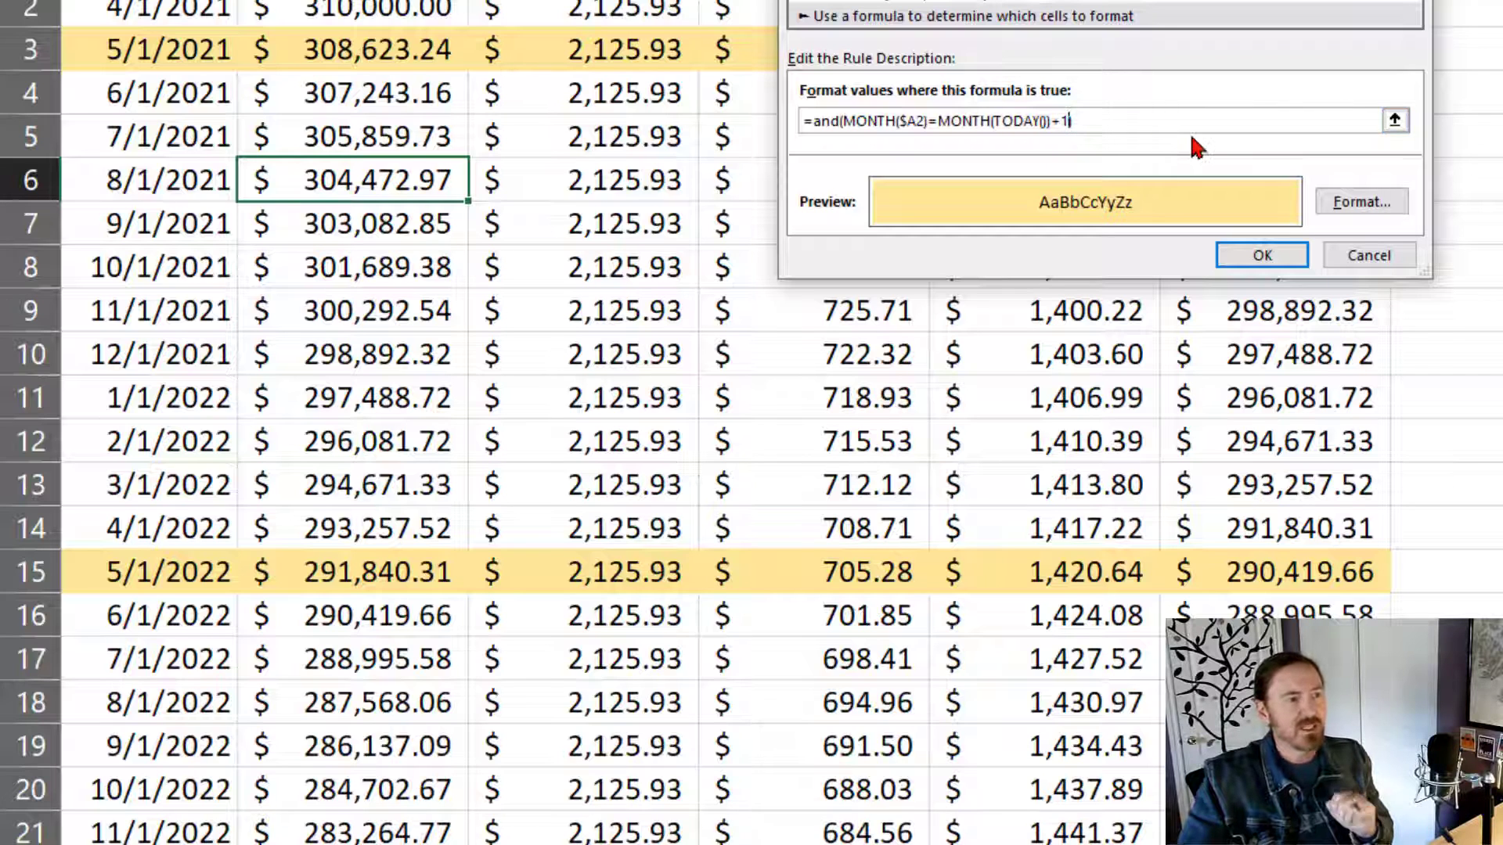
pyautogui.write(',')
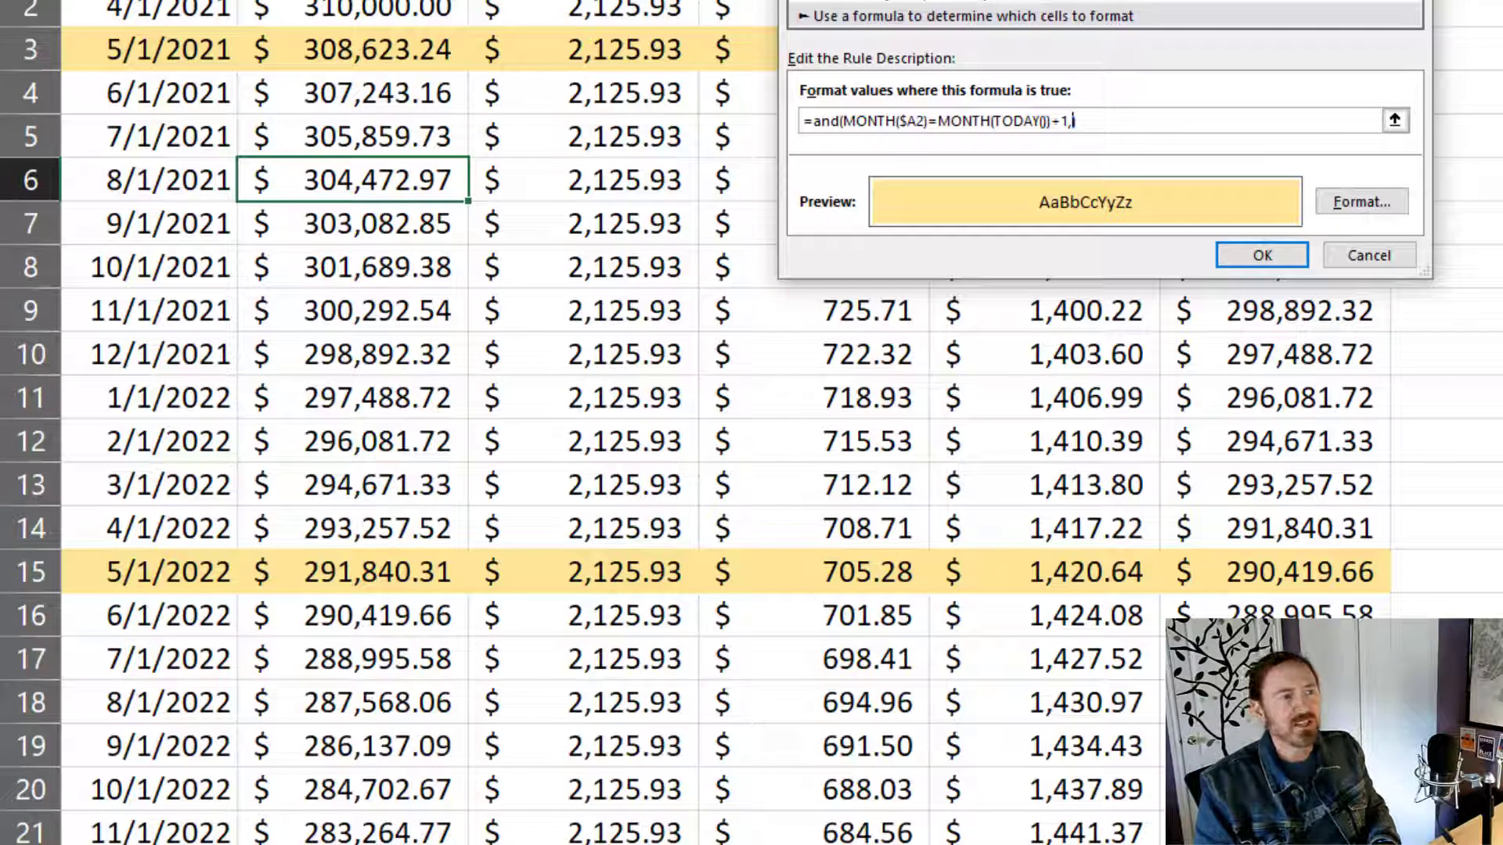
# Add year($A2)=year(today()) as the AND's second condition and apply the updated rule.
pyautogui.write('year()')
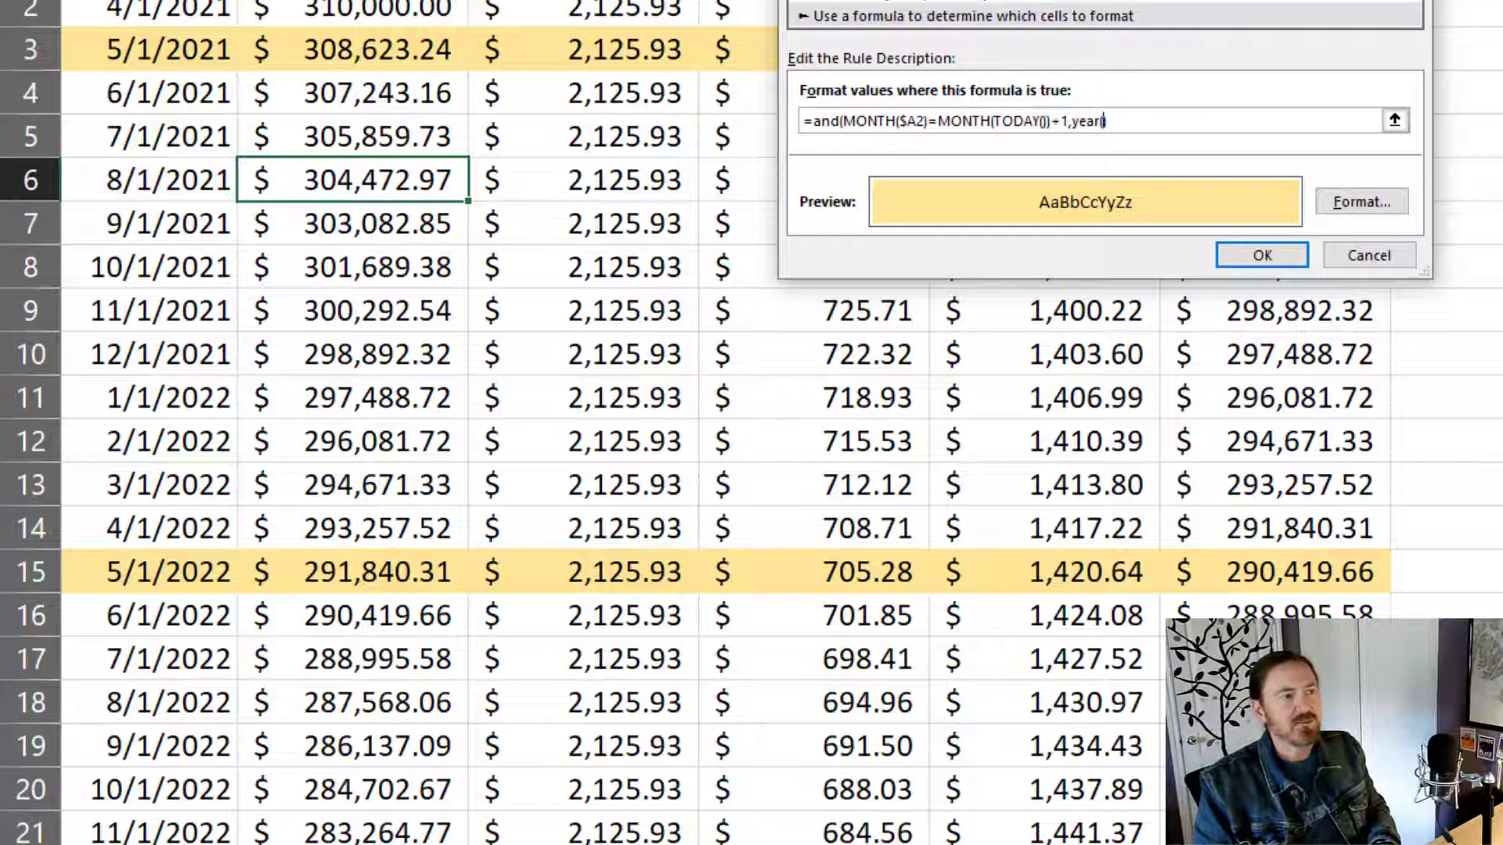
pyautogui.write('$A2')
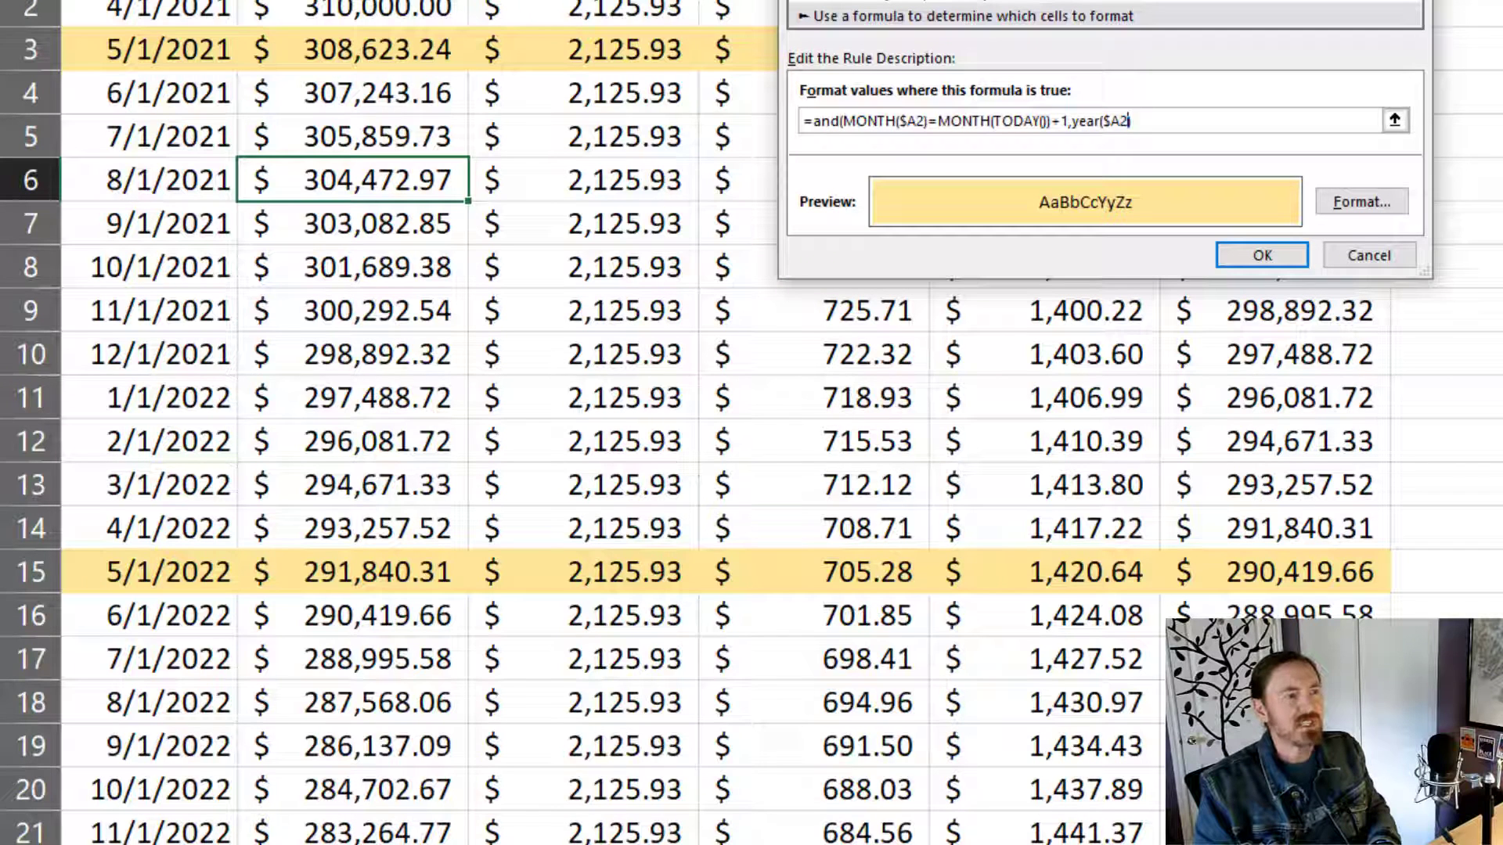
pyautogui.write(')=)')
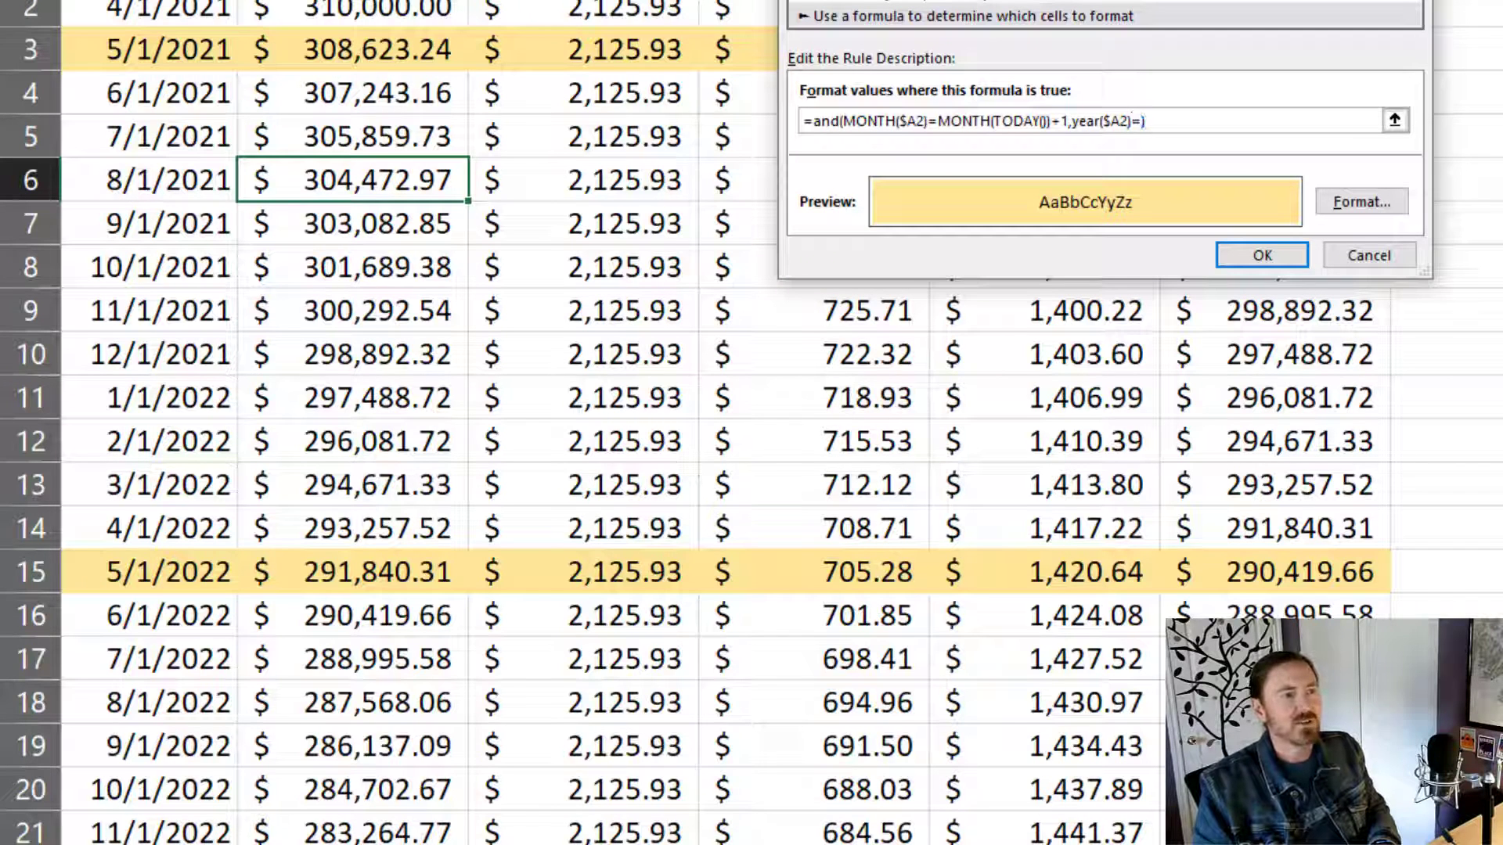
pyautogui.write('year')
pyautogui.write('(tod')
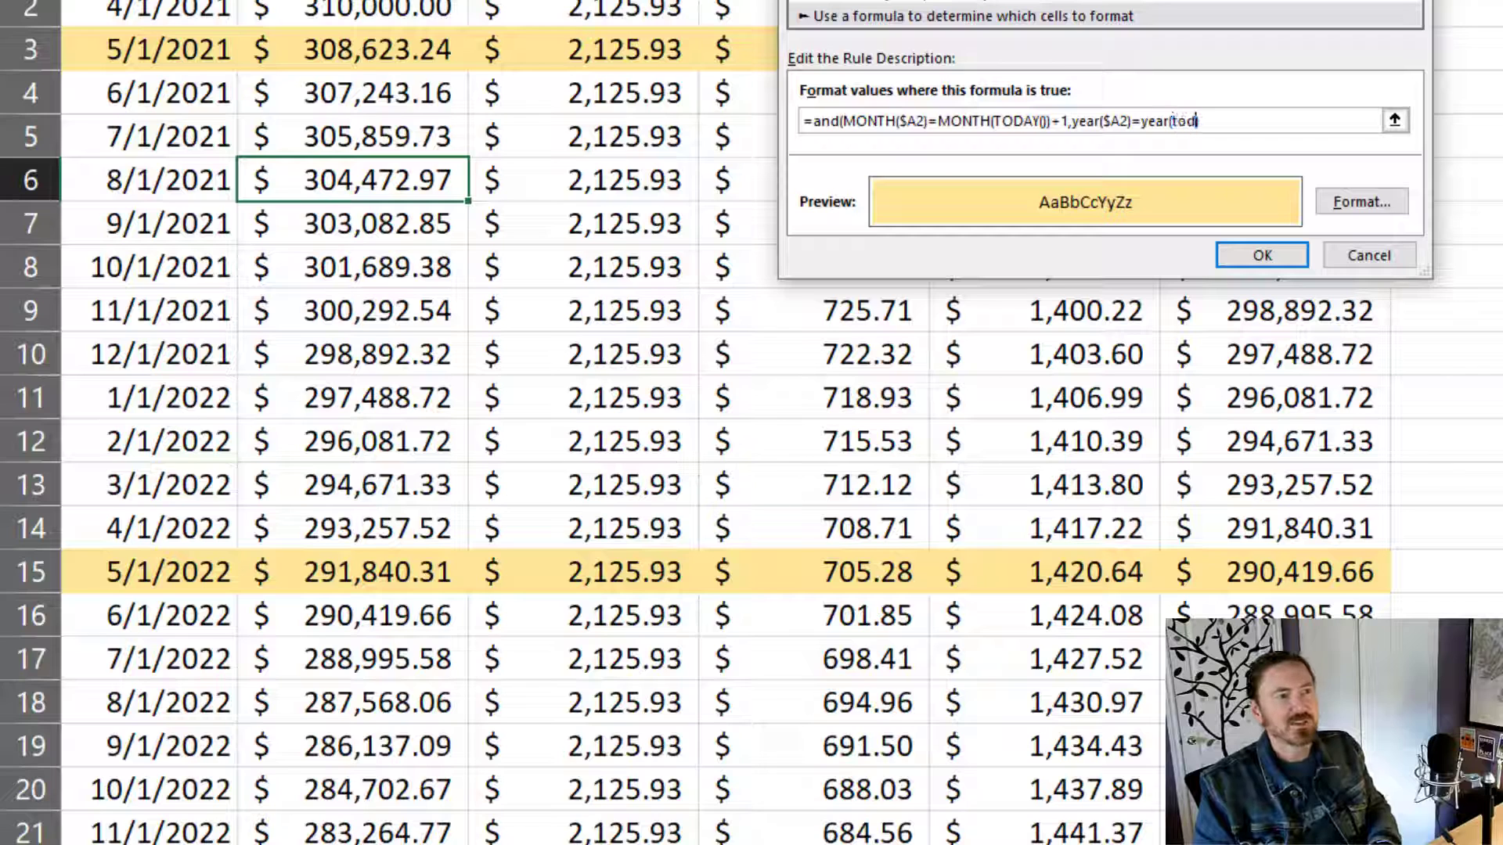
pyautogui.write('ay())')
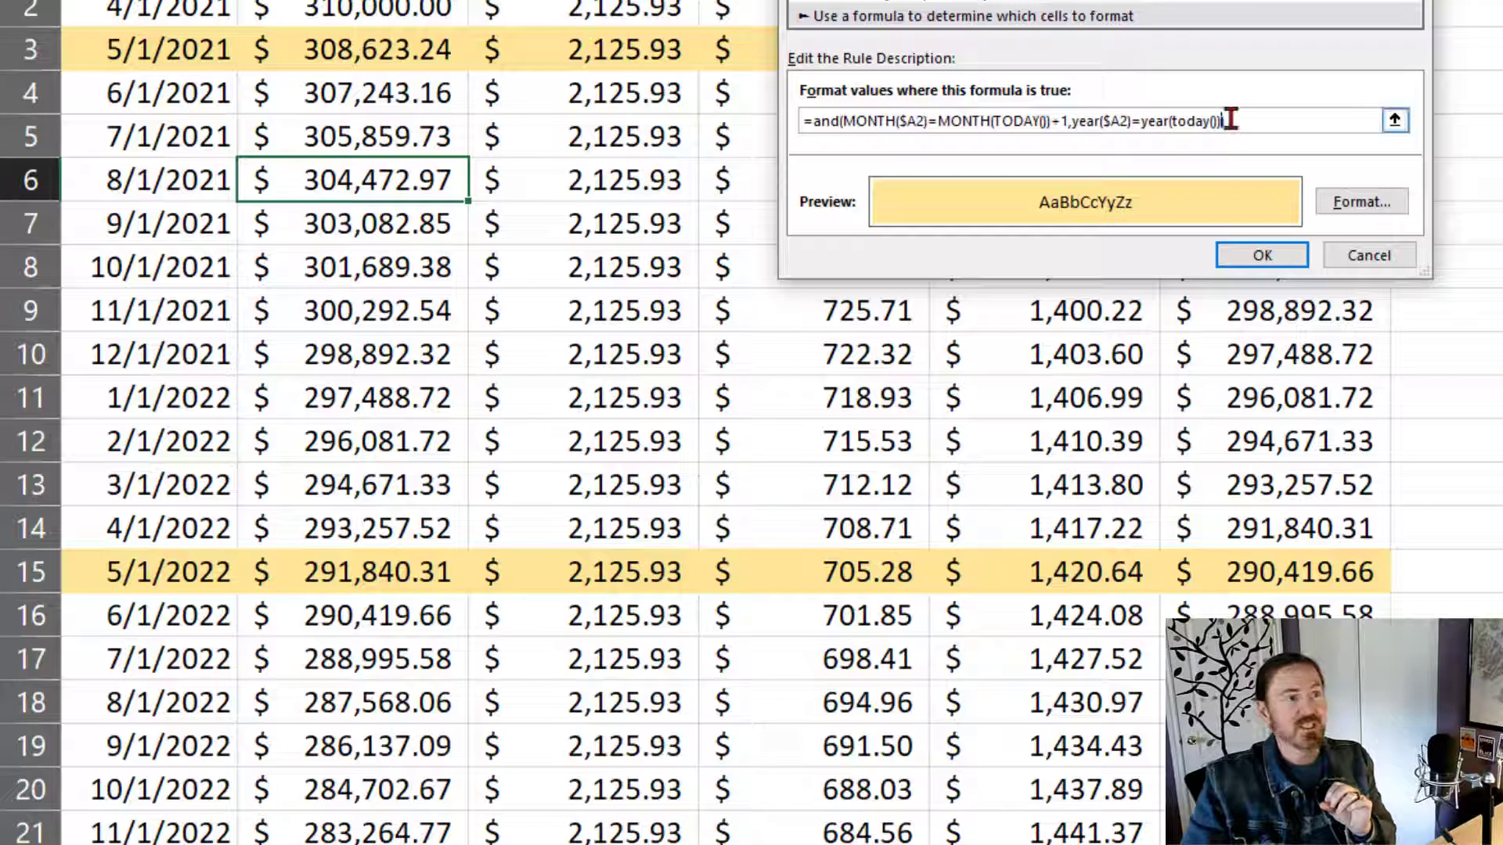
pyautogui.write(')')
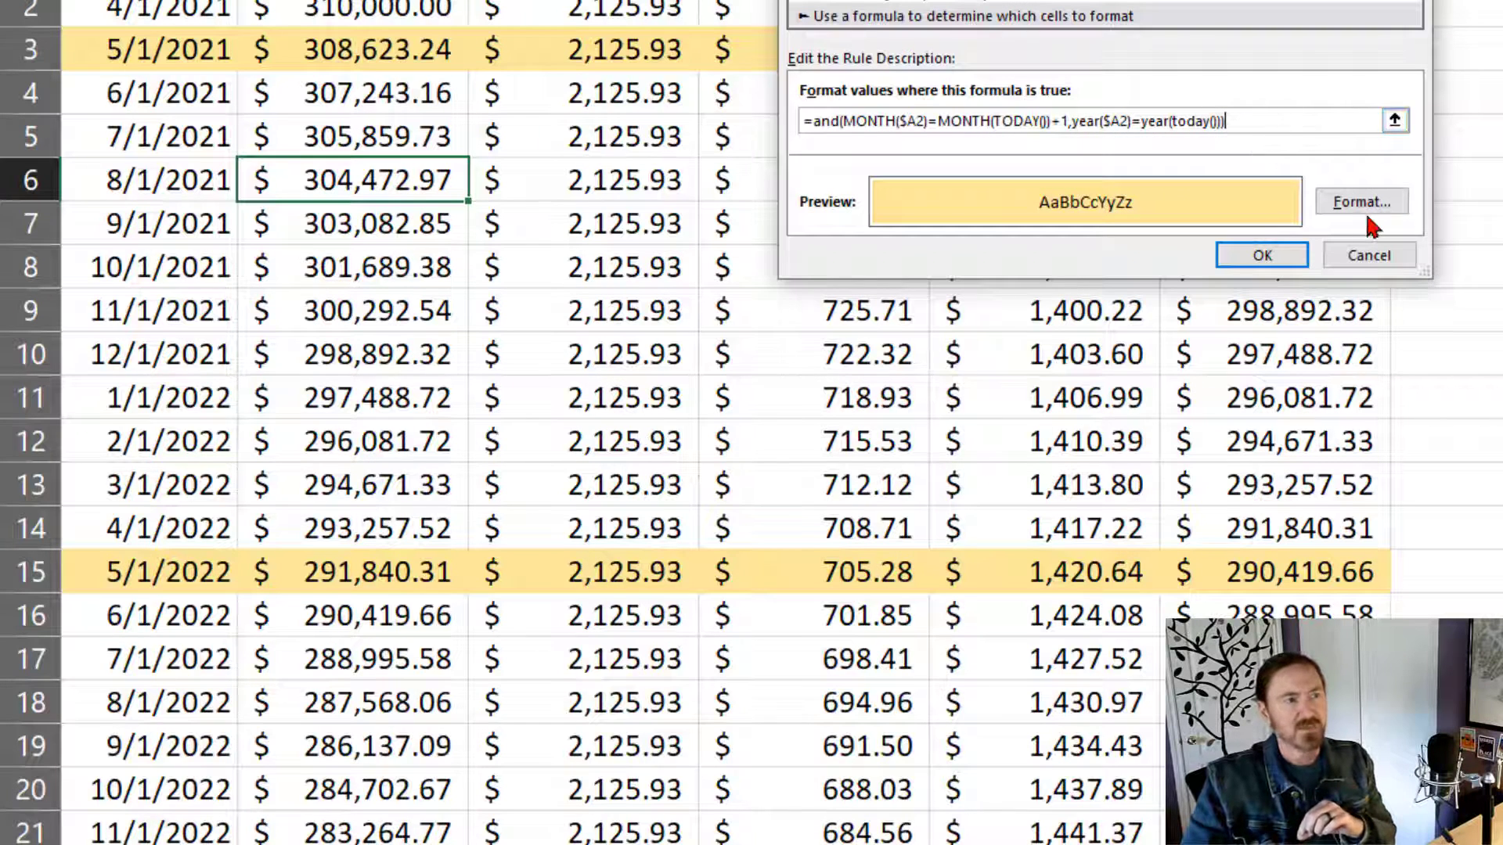
pyautogui.click(1266, 259)
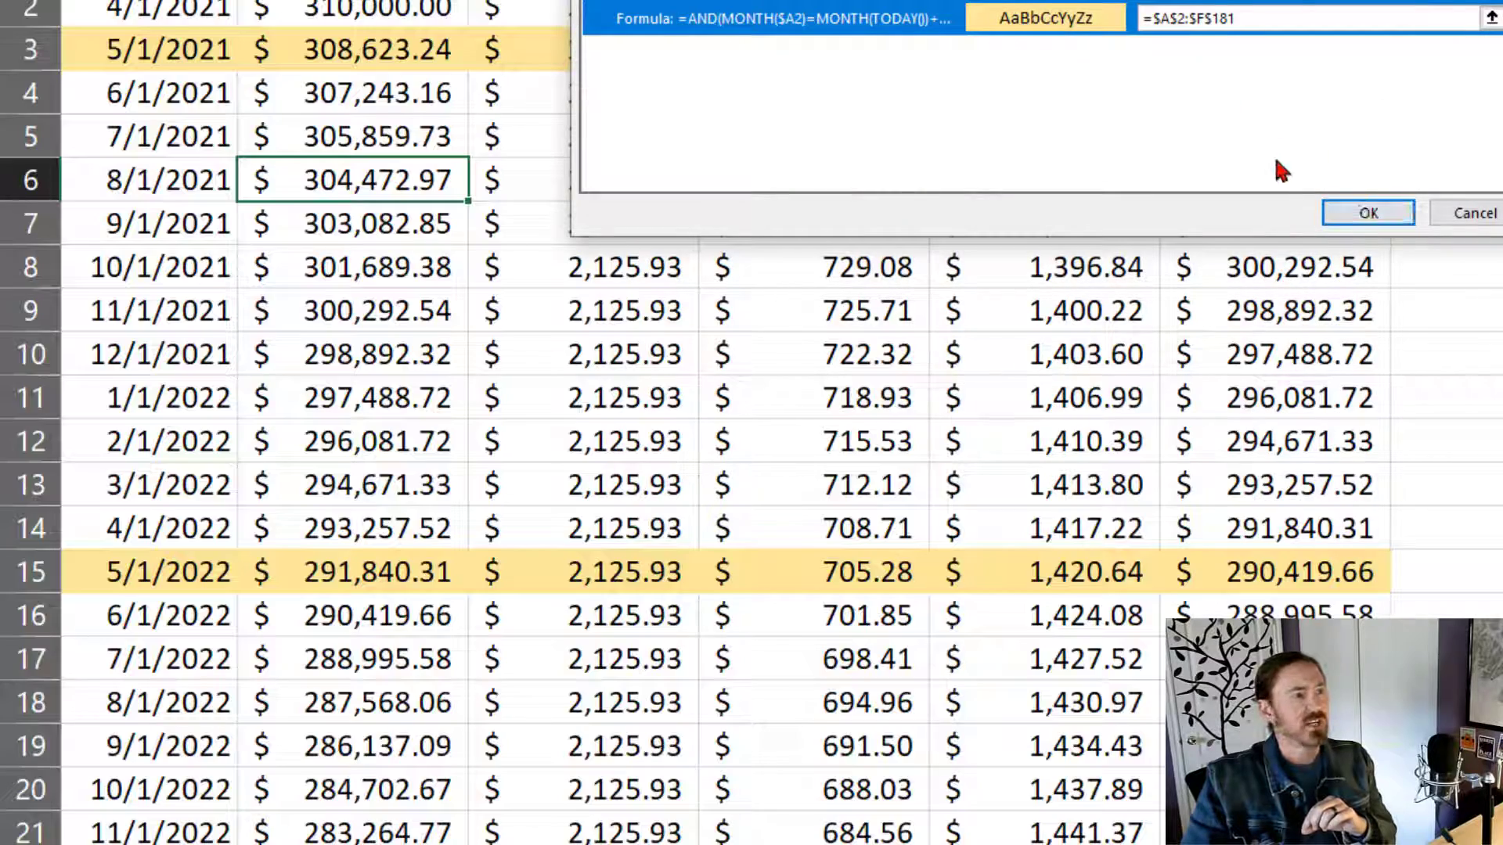
pyautogui.click(1362, 213)
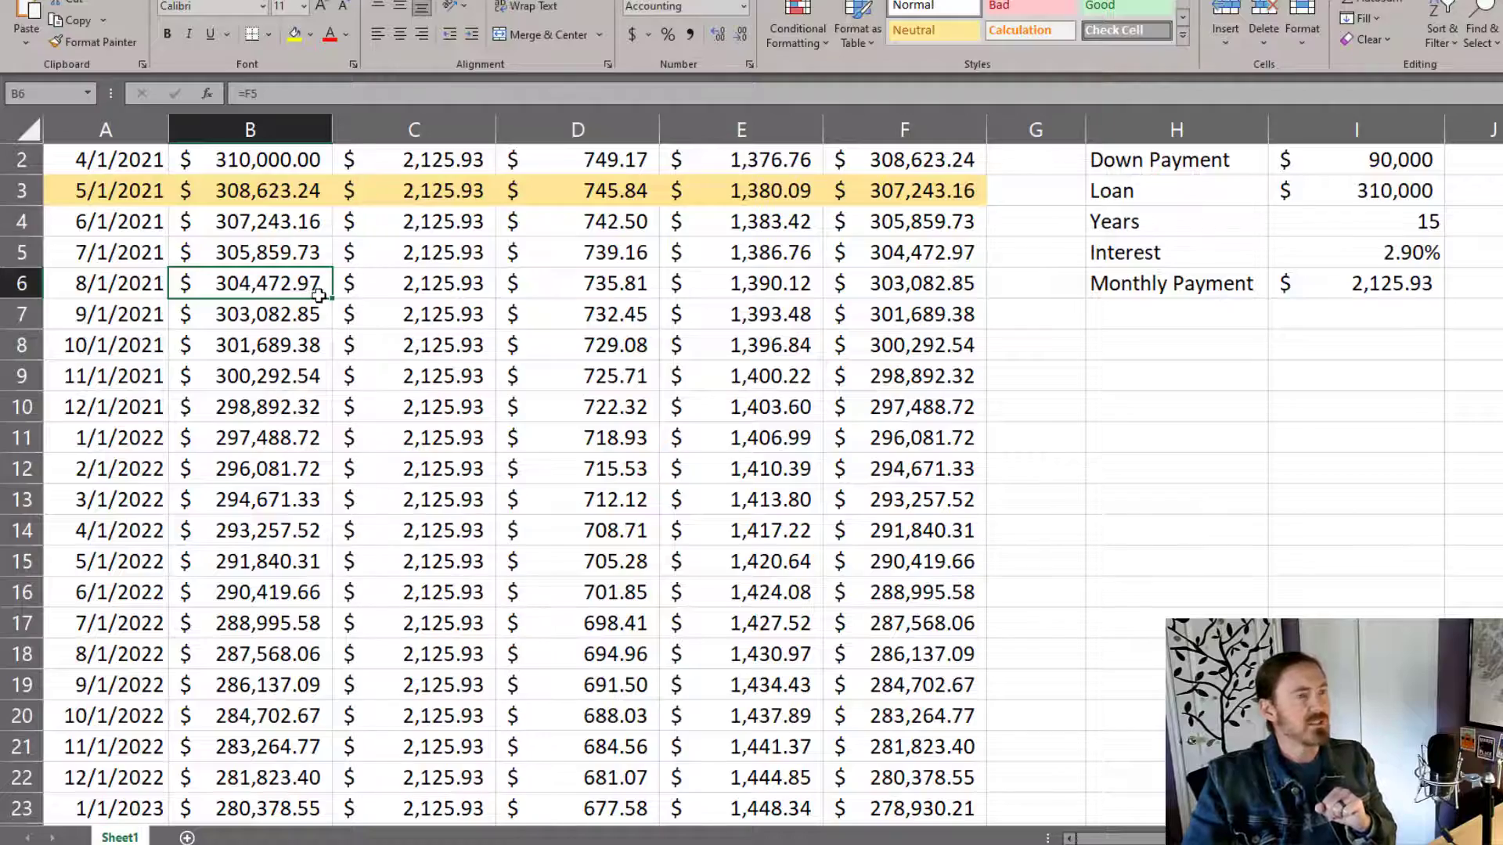
pyautogui.scroll(-18, 386, 417)
pyautogui.scroll(-20, 386, 417)
pyautogui.scroll(20, 386, 417)
pyautogui.scroll(7, 386, 417)
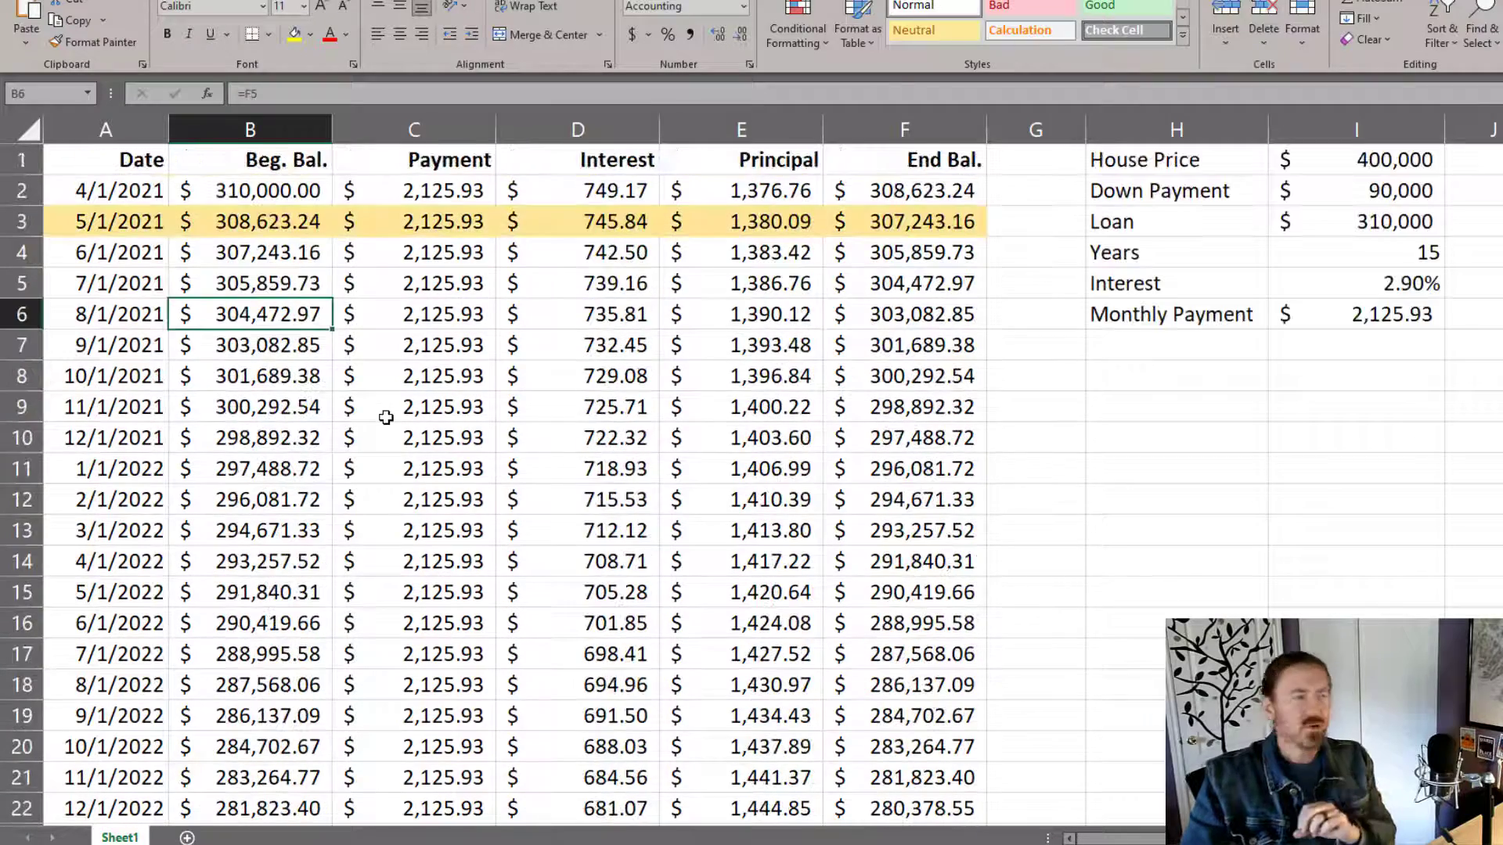
# Change the first payment date in A2 to 1/1/2021, then return to A2.
pyautogui.click(135, 190)
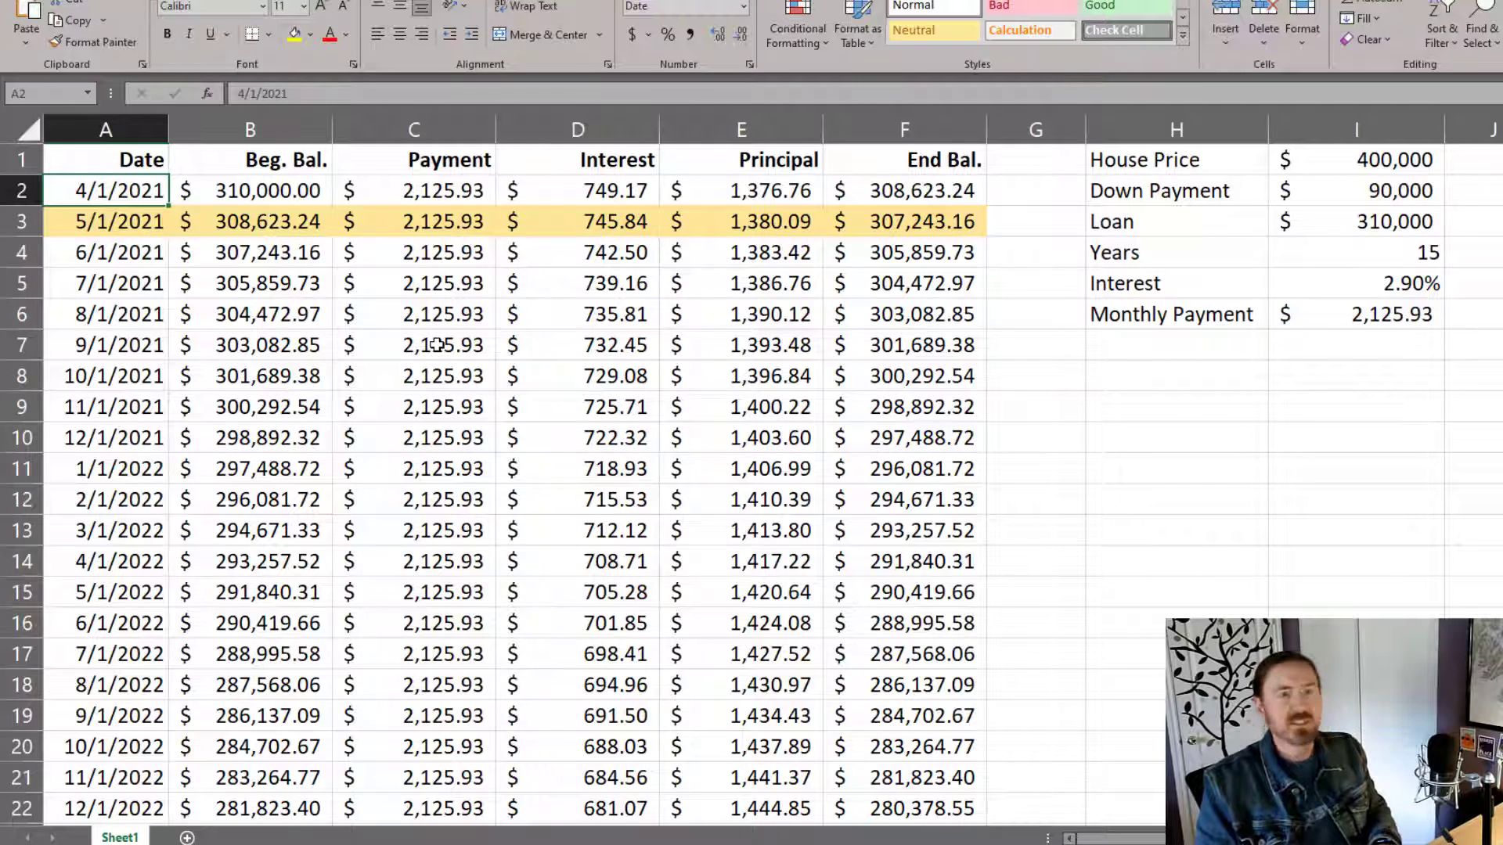
pyautogui.write('1/2')
pyautogui.press('BackSpace')
pyautogui.write('1/20')
pyautogui.write('2')
pyautogui.press('BackSpace')
pyautogui.write('021')
pyautogui.press('Return')
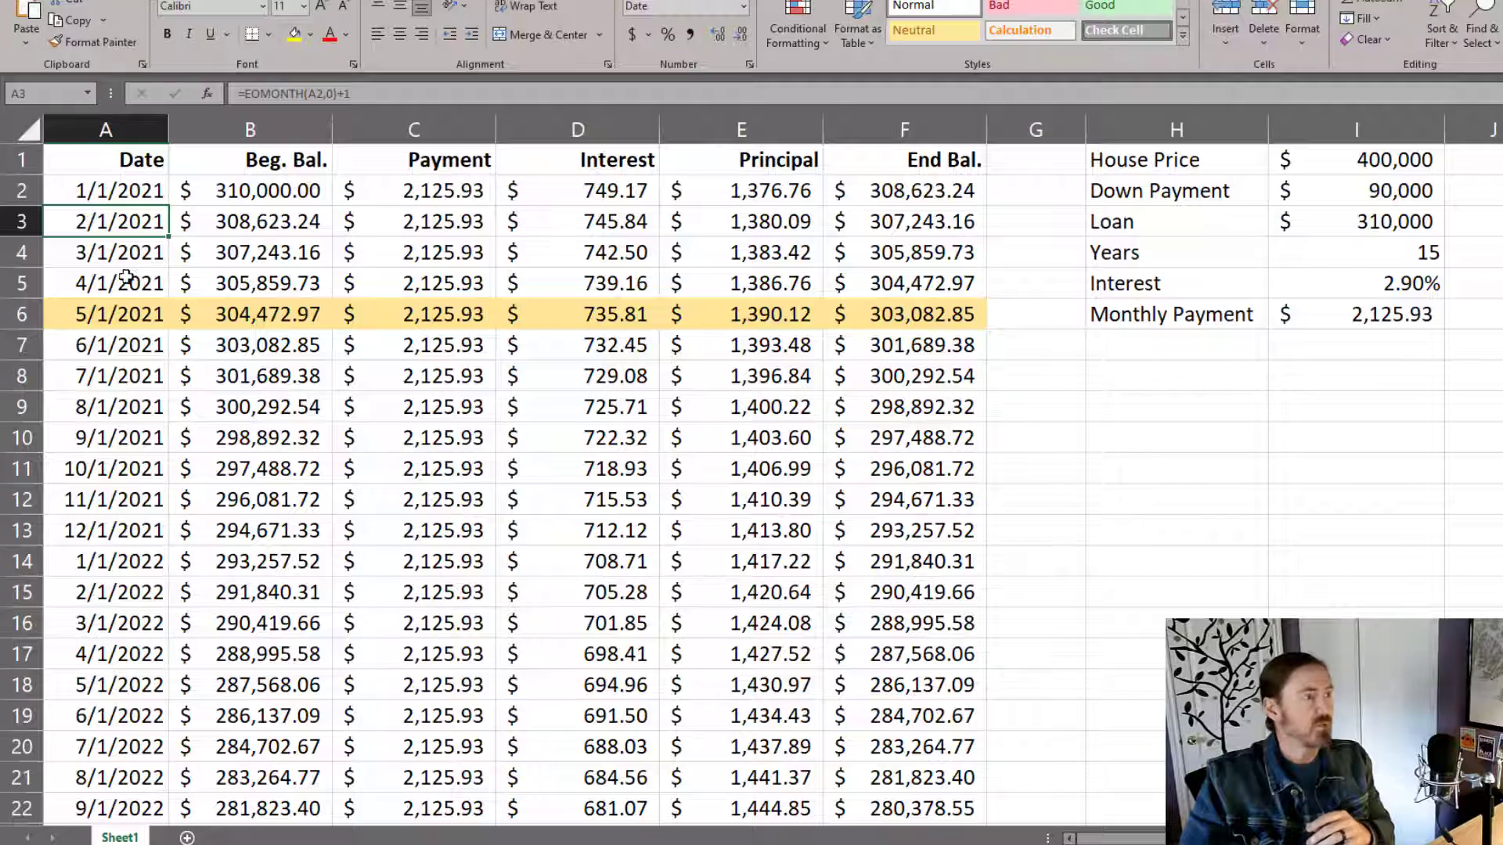
pyautogui.press('Up')
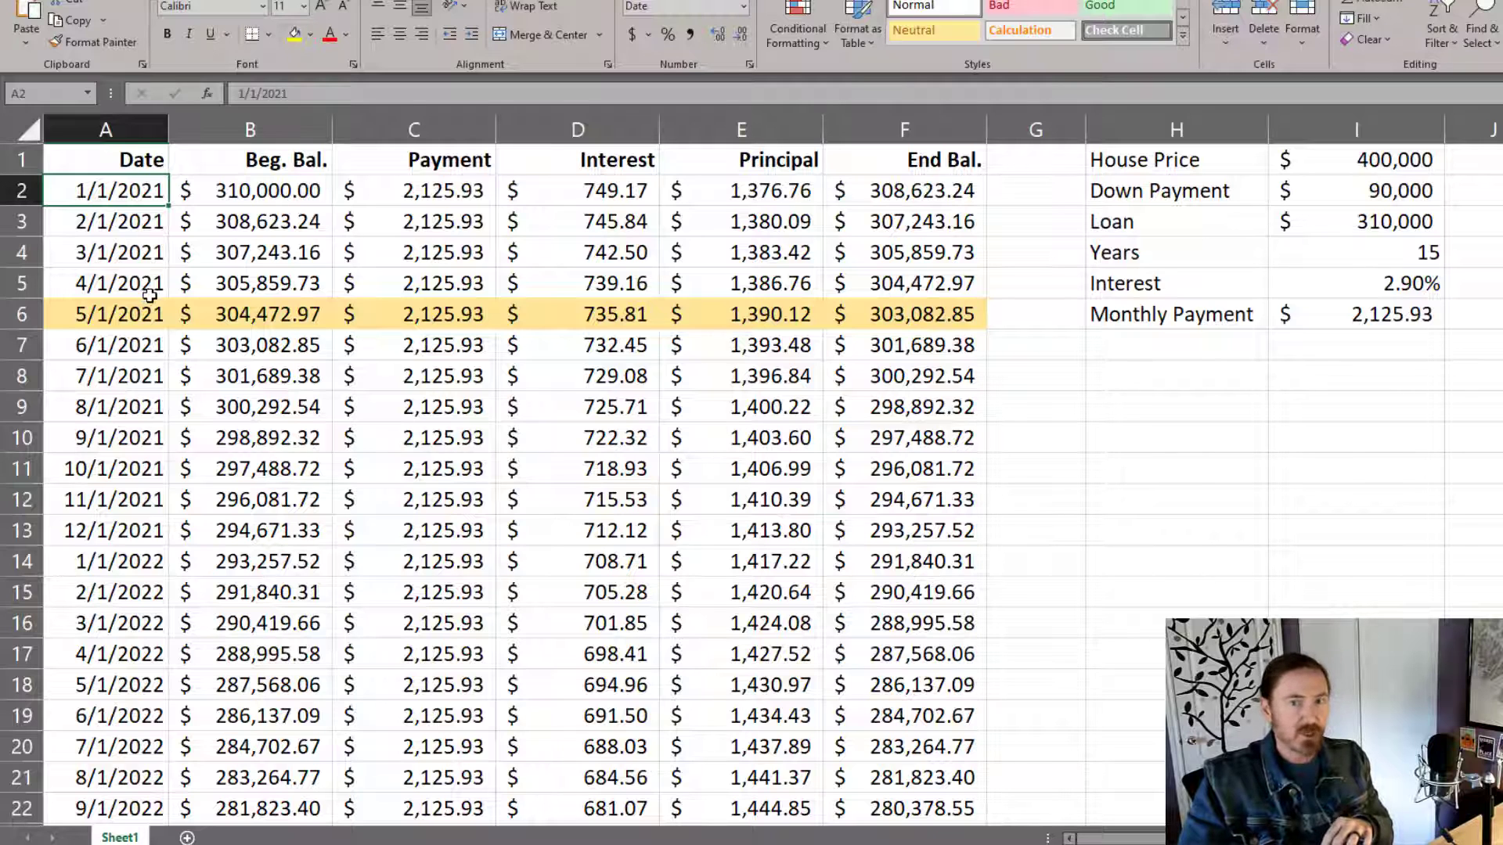
pyautogui.moveTo(106, 315); pyautogui.dragTo(872, 315)
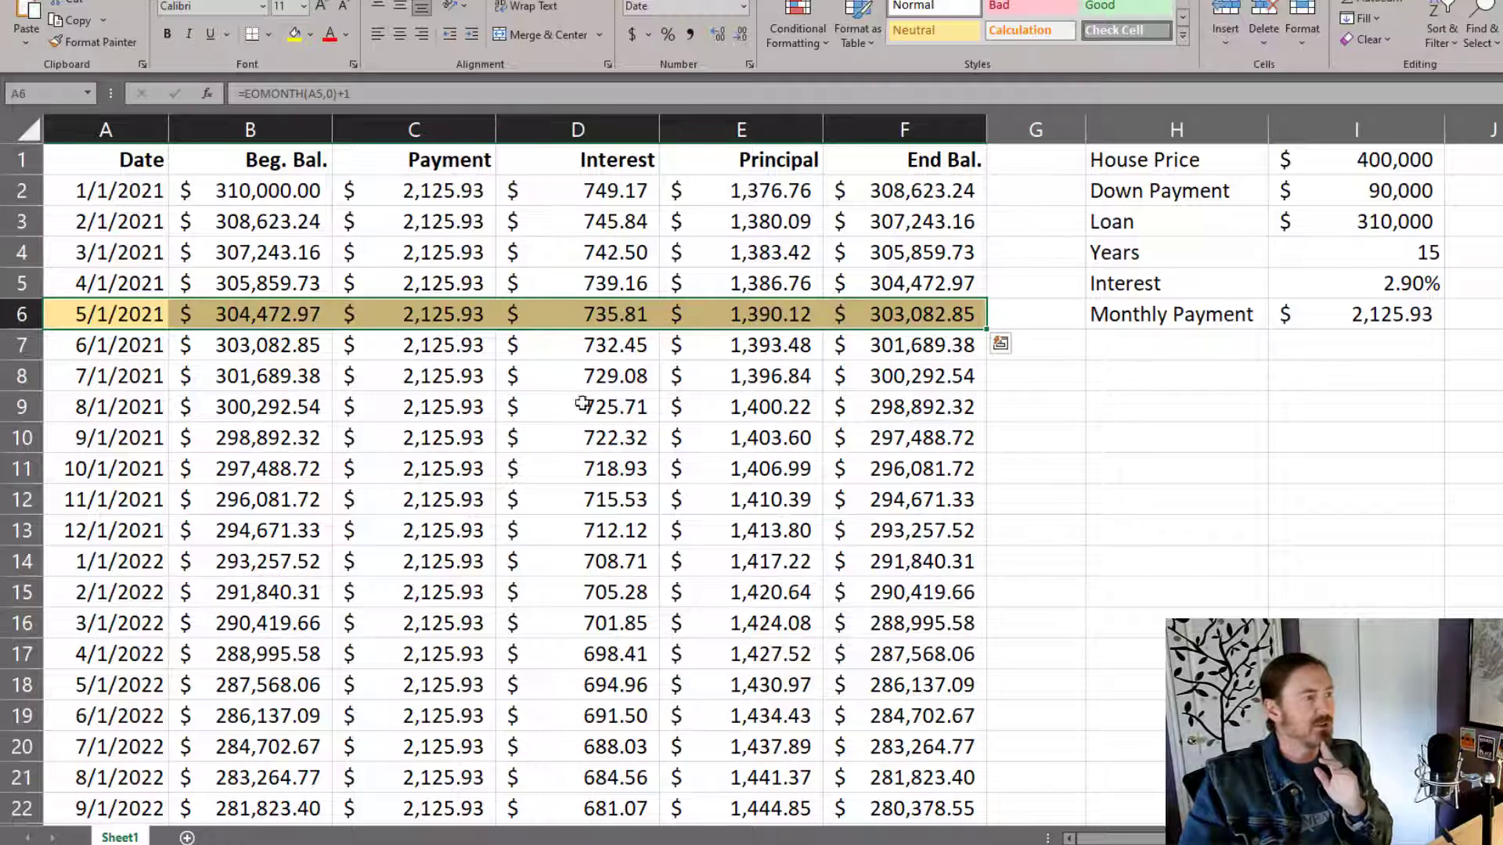
pyautogui.click(554, 407)
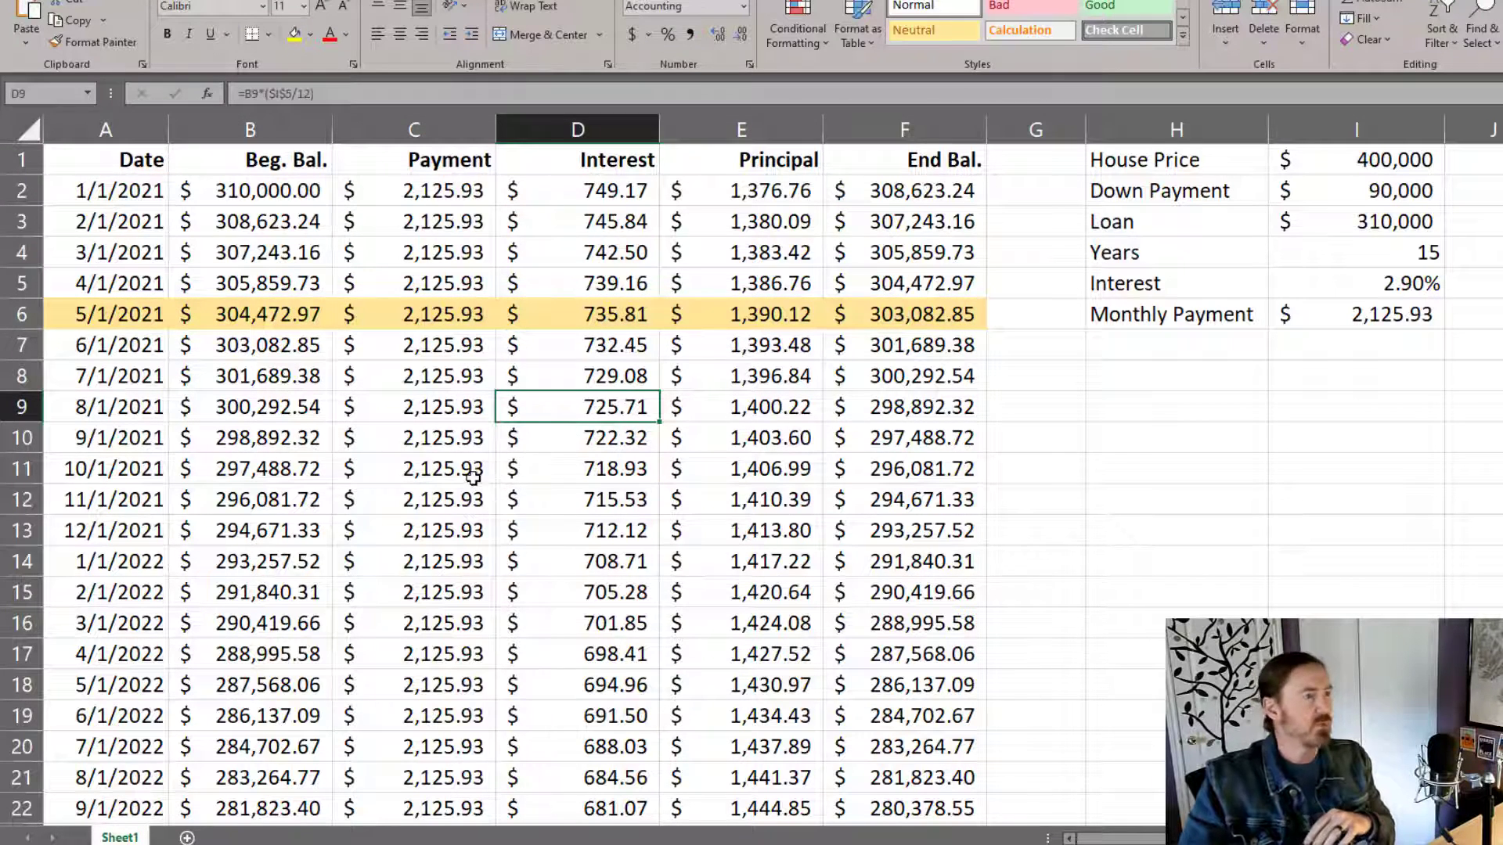
pyautogui.scroll(-20, 473, 477)
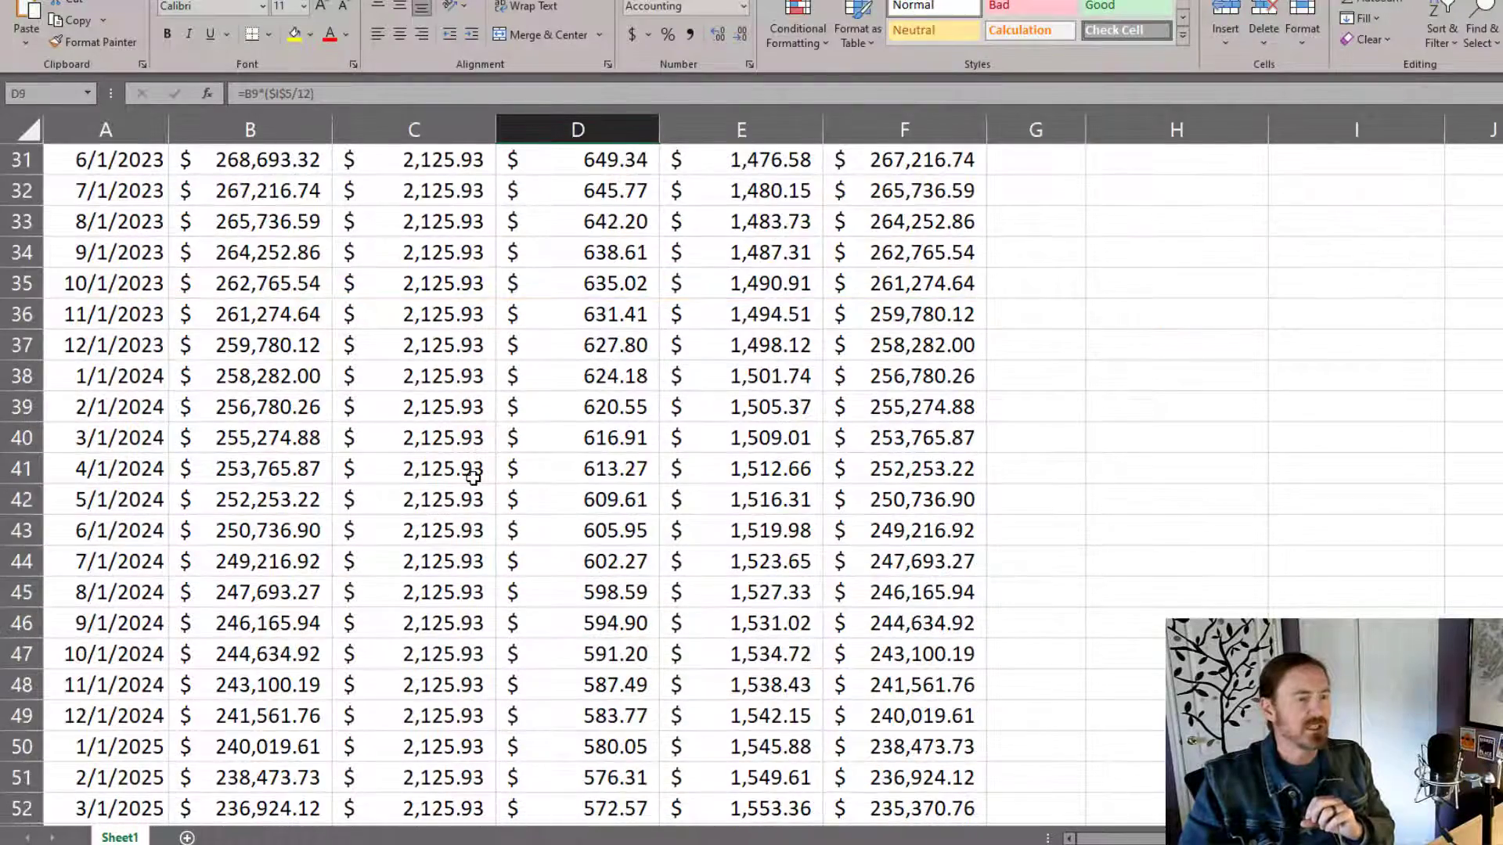
pyautogui.scroll(-5, 473, 476)
pyautogui.scroll(20, 473, 476)
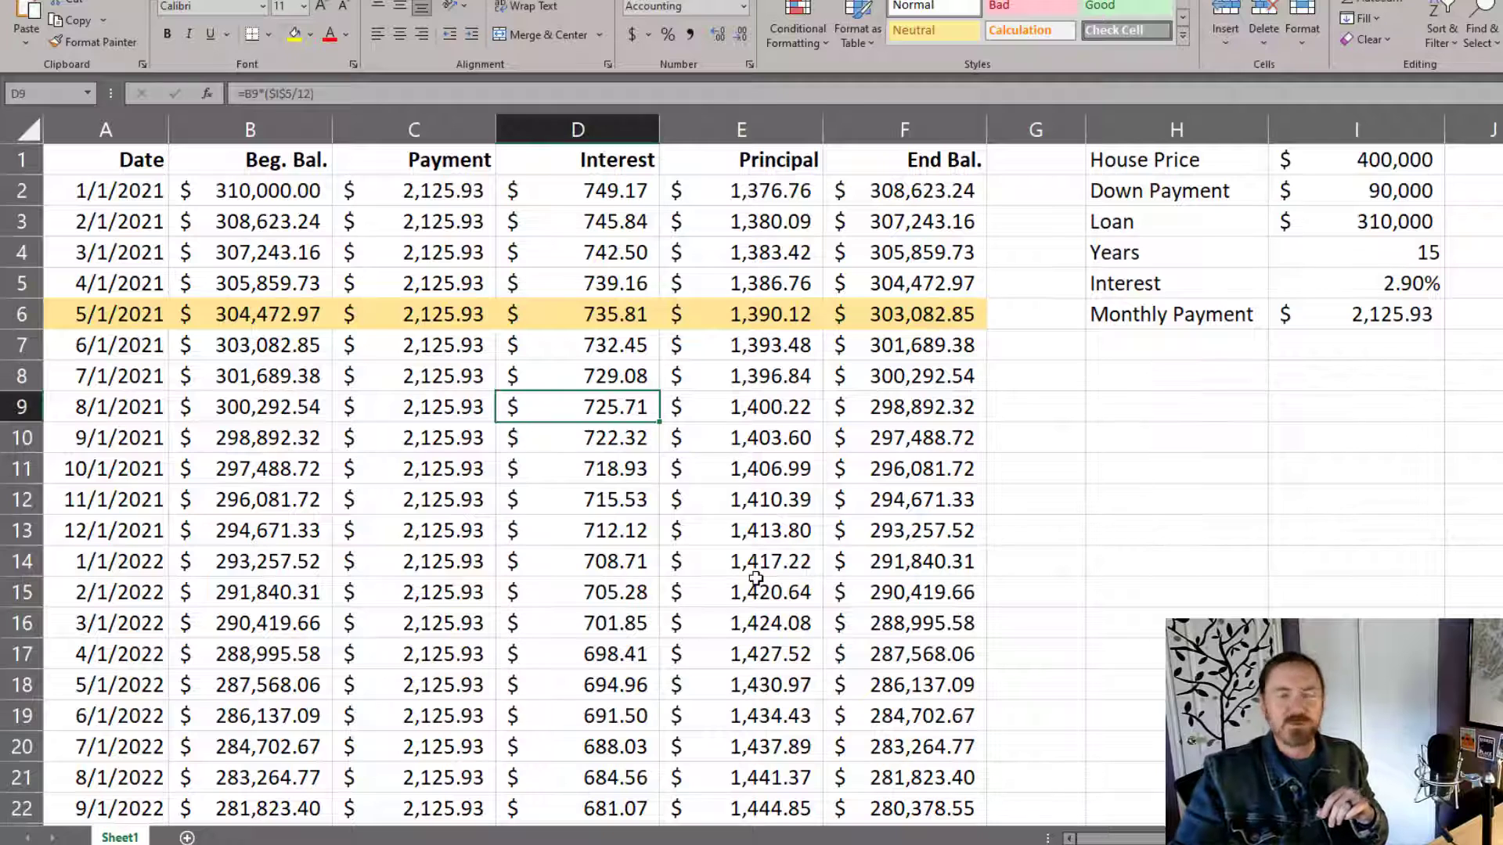